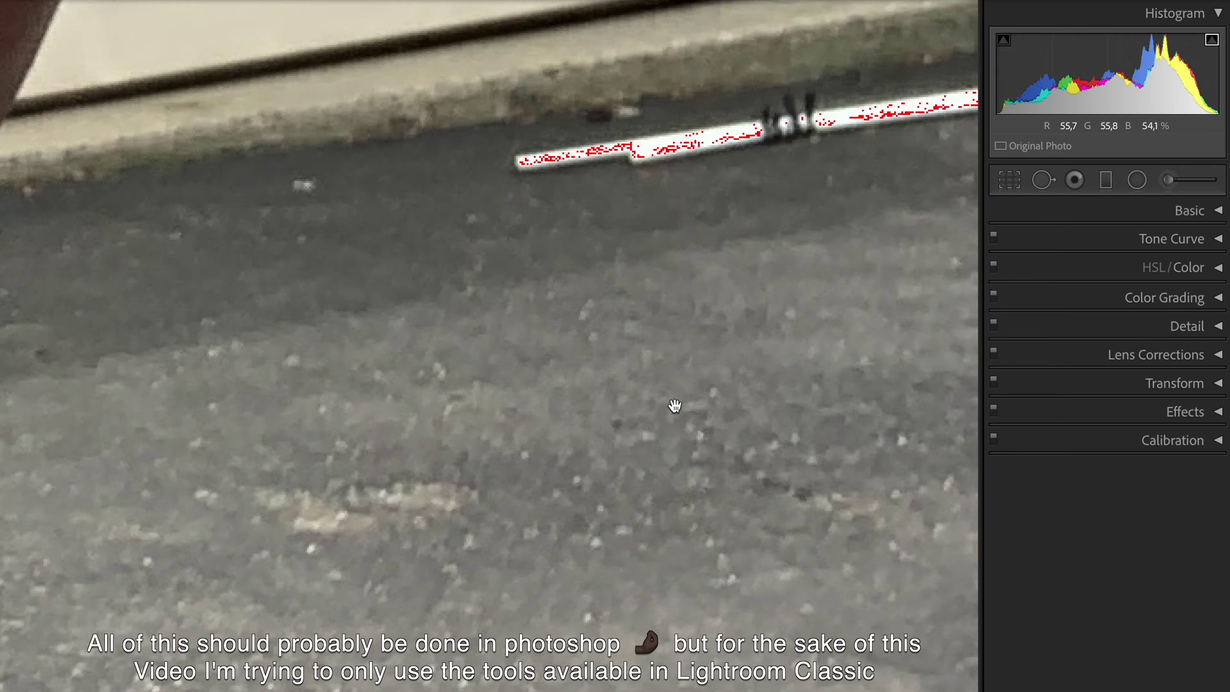
Step: Clone clean asphalt over the thin end of the white strip below the garage door
left_click_drag(673, 407, 554, 513)
key("q")
mouse_move(411, 269)
left_mouse_down()
mouse_move(497, 264)
mouse_move(615, 355)
left_mouse_up()
left_click_drag(563, 357, 652, 348)
mouse_move(467, 393)
left_mouse_down()
mouse_move(470, 414)
mouse_move(436, 416)
left_mouse_up()
left_click(683, 392)
key("q")
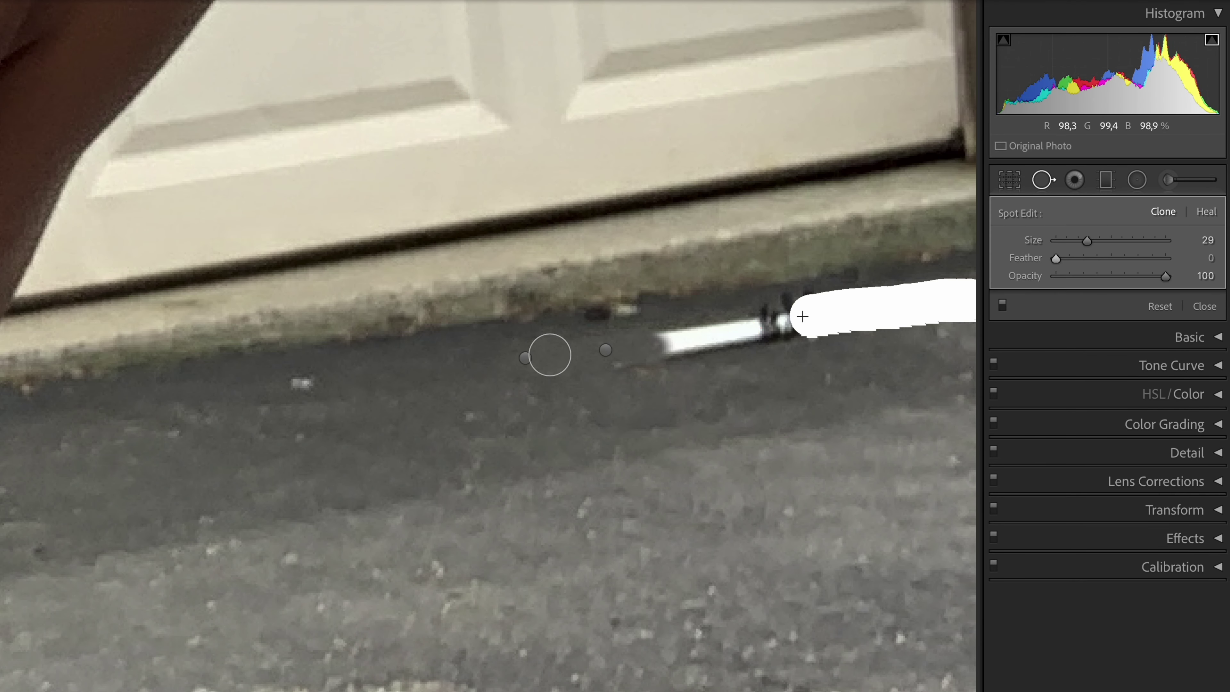
Step: Heal along the rest of the white strip on the asphalt with brush size 28, feather 0 and opacity 97
left_click_drag(673, 339, 949, 303)
left_click_drag(1086, 241, 1074, 242)
left_click_drag(1165, 277, 1162, 276)
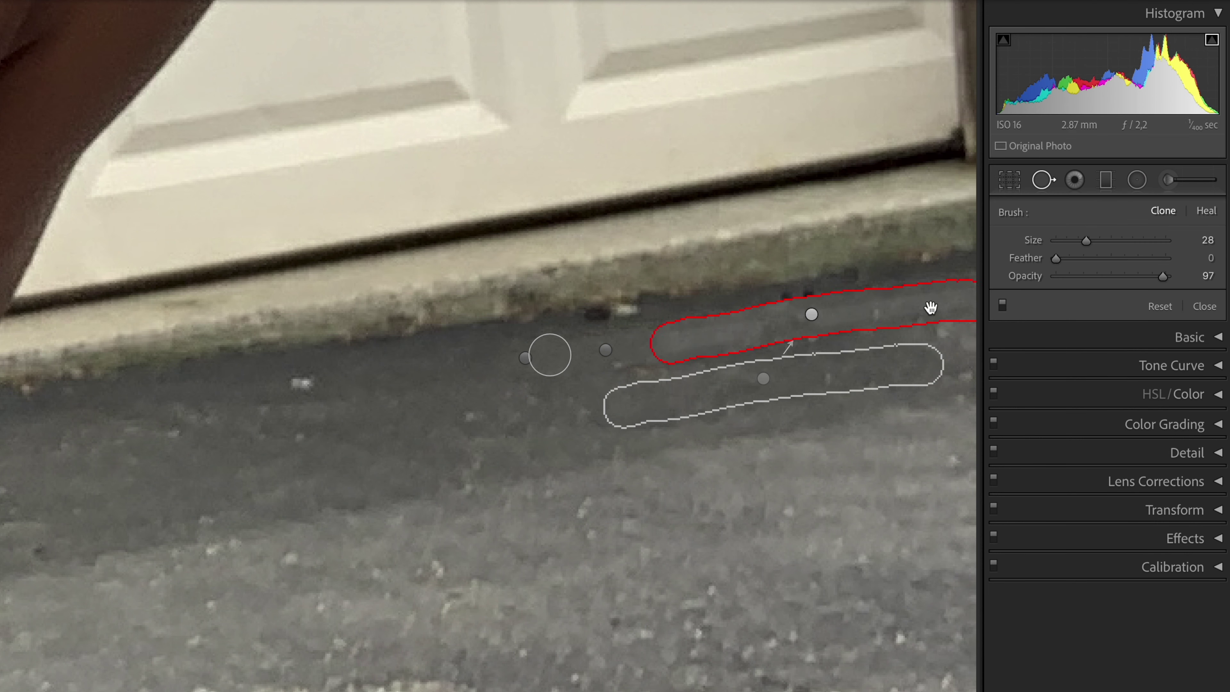
left_click(1205, 211)
left_click_drag(969, 298, 659, 346)
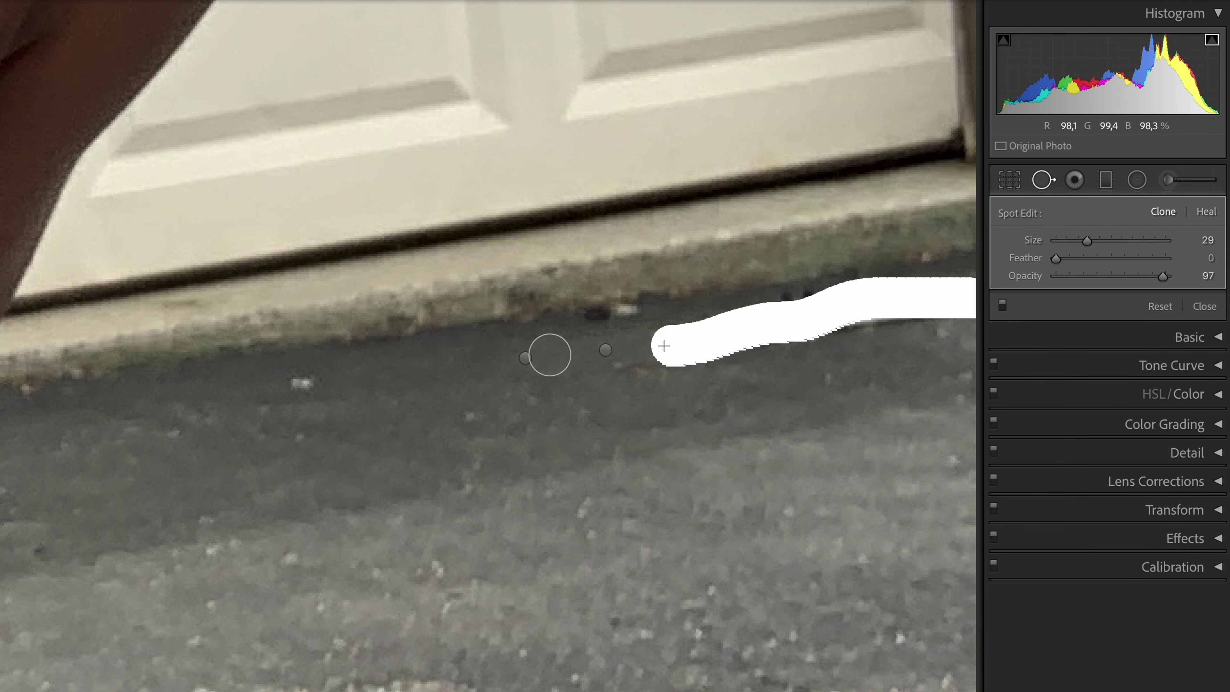
key("ctrl+z")
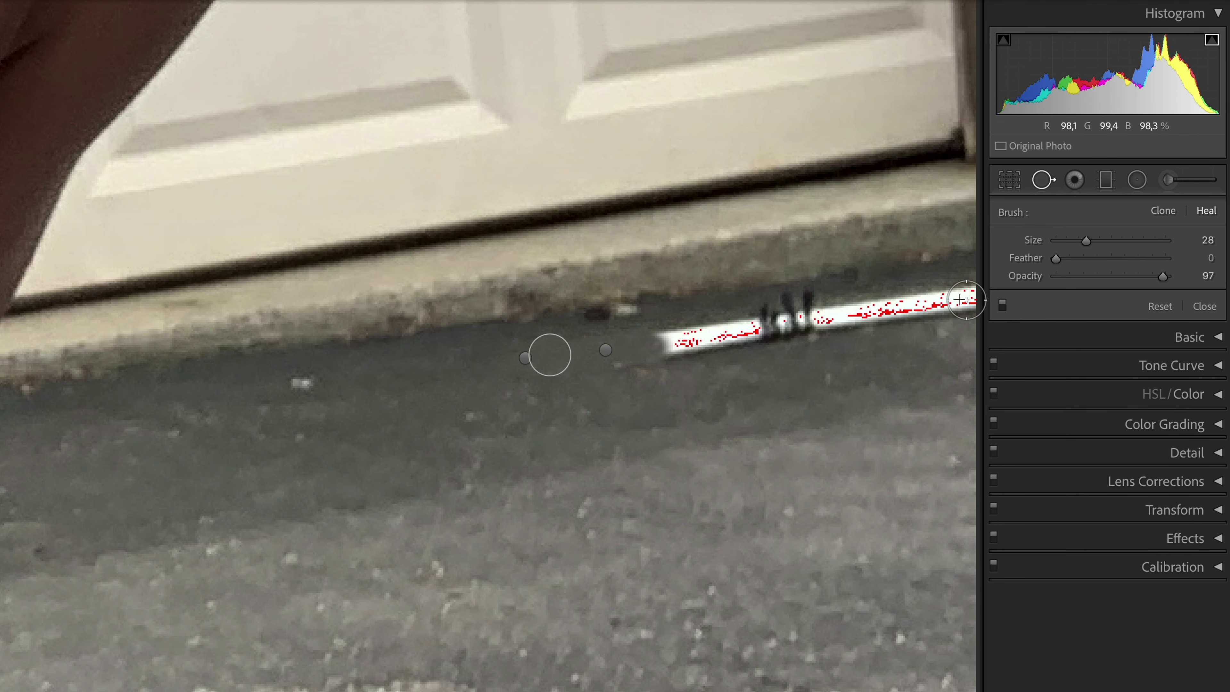
left_click_drag(972, 291, 663, 345)
Step: Heal the dark spot at the curb's lower edge, and set the brush to Clone with feather 72
left_click(598, 323)
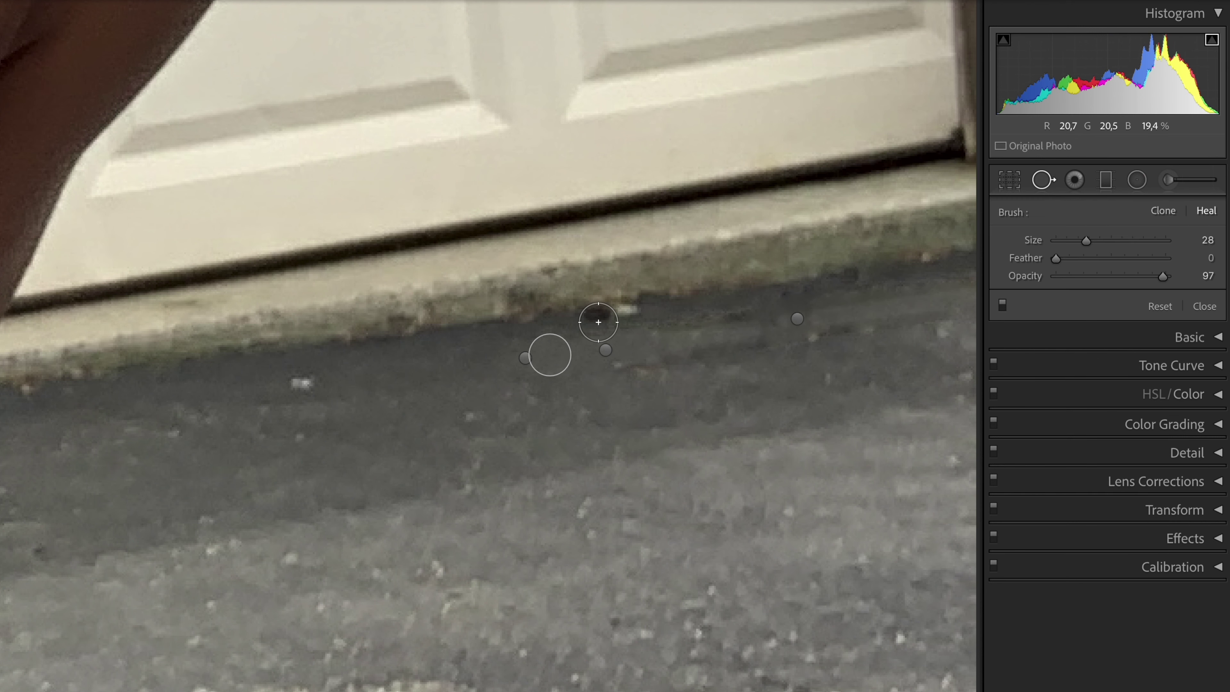
key("ctrl+z")
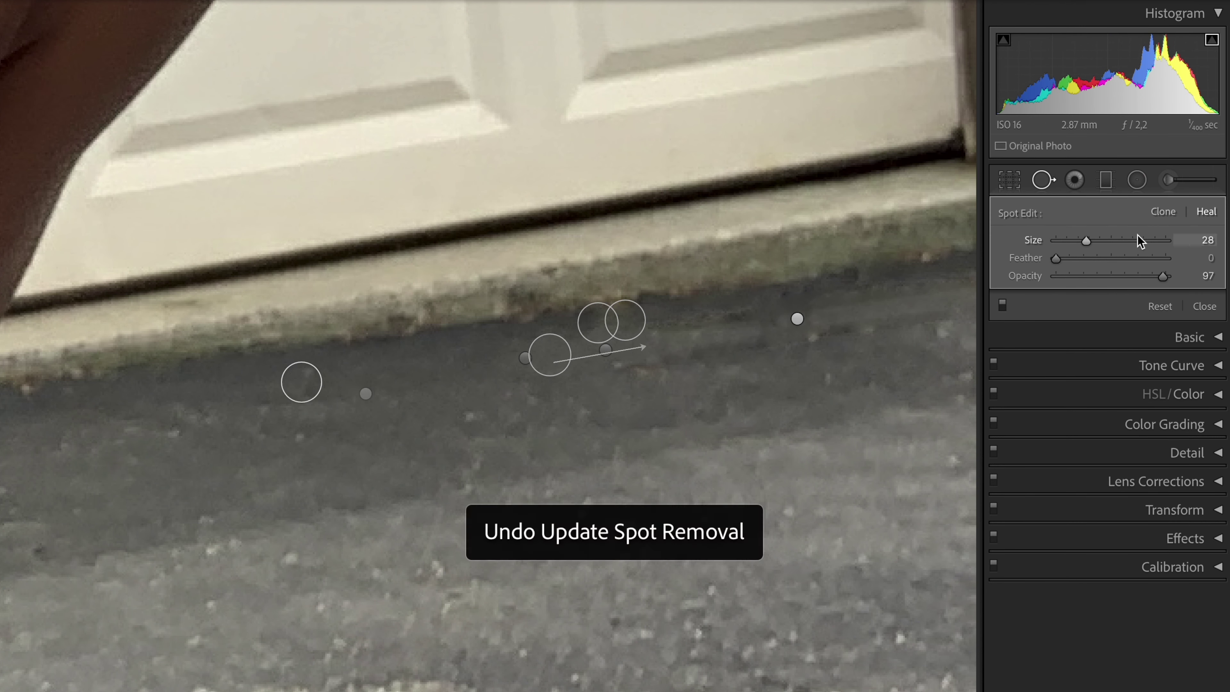
left_click(1162, 212)
key("q")
key("q")
key("ctrl+z")
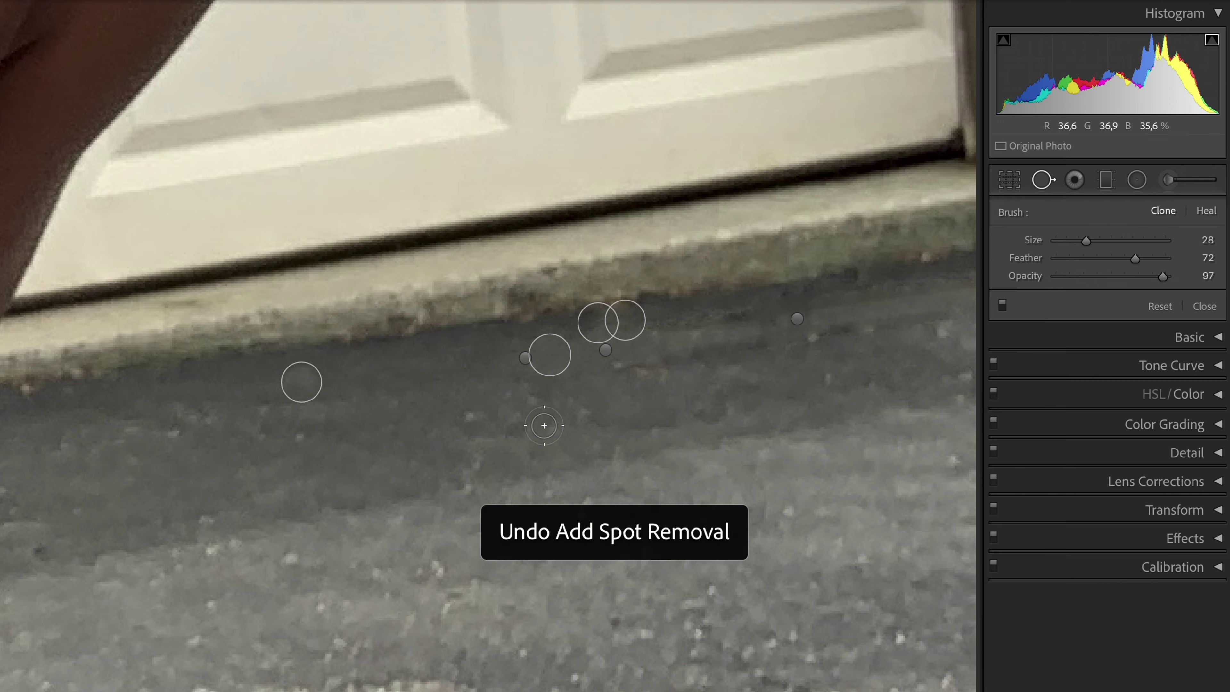
Step: Clone clean asphalt over the large pale patch on the driveway with spot size 77
key("q")
left_click(651, 420)
left_click_drag(282, 446, 282, 419)
left_click(707, 397)
key("q")
scroll(526, 447, "up", 5)
left_click(483, 453)
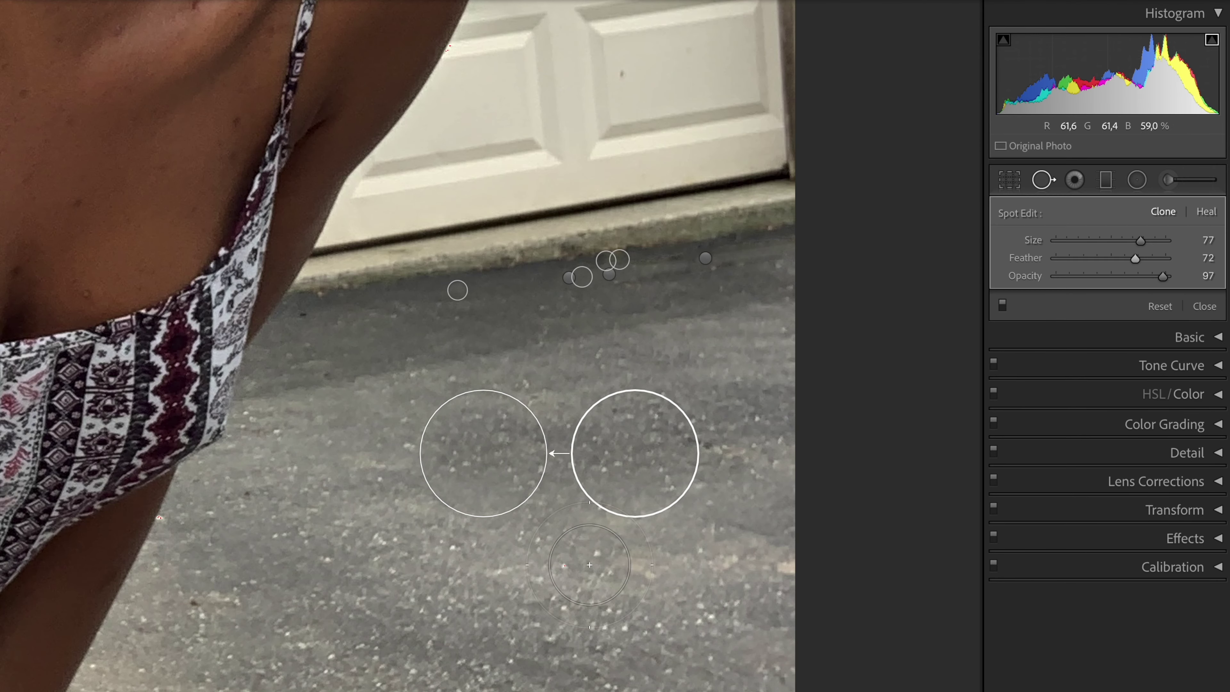
Step: Clone clean asphalt over the bright spots on the driveway just above the car hood's edge
key("q")
left_click_drag(483, 453, 499, 42)
key("q")
left_click(580, 638)
left_click(535, 573)
left_click_drag(392, 585, 349, 563)
left_click_drag(156, 533, 437, 528)
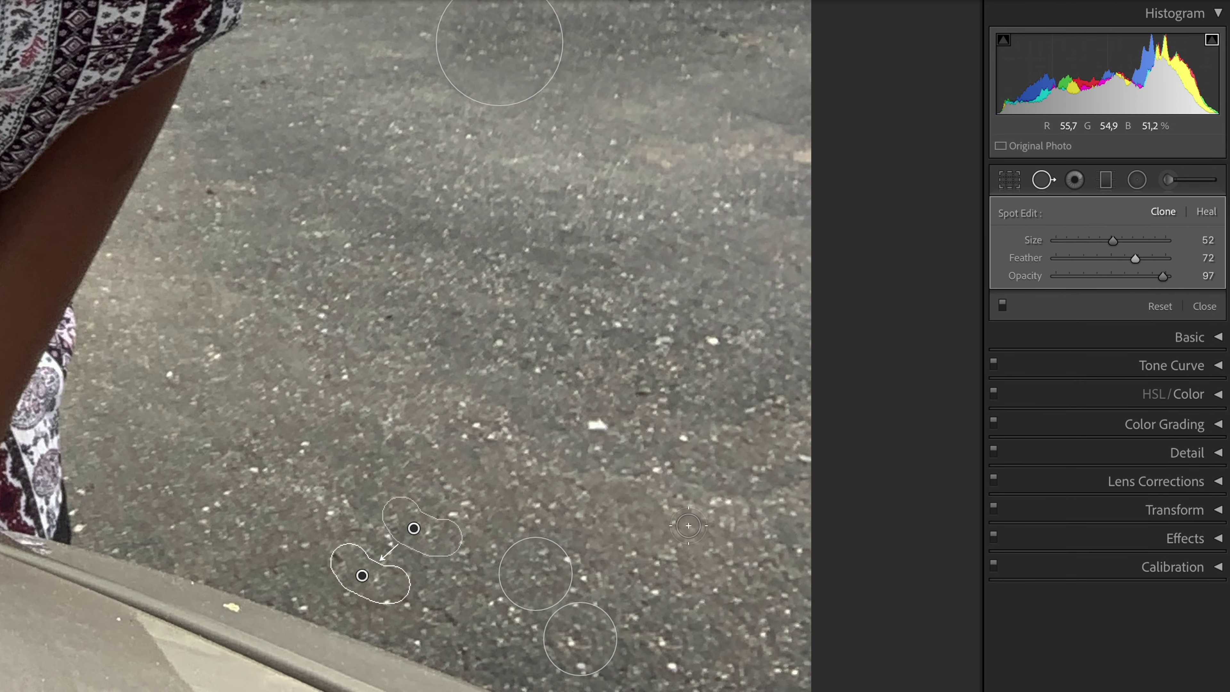
Step: Clone over the yellowish speck on the hood's edge with spot size 45, sampling farther along the same edge
key("q")
left_click(439, 630)
left_click_drag(491, 346, 686, 338)
key("q")
scroll(236, 459, "up", 5)
left_click(236, 459)
left_click_drag(91, 411, 87, 416)
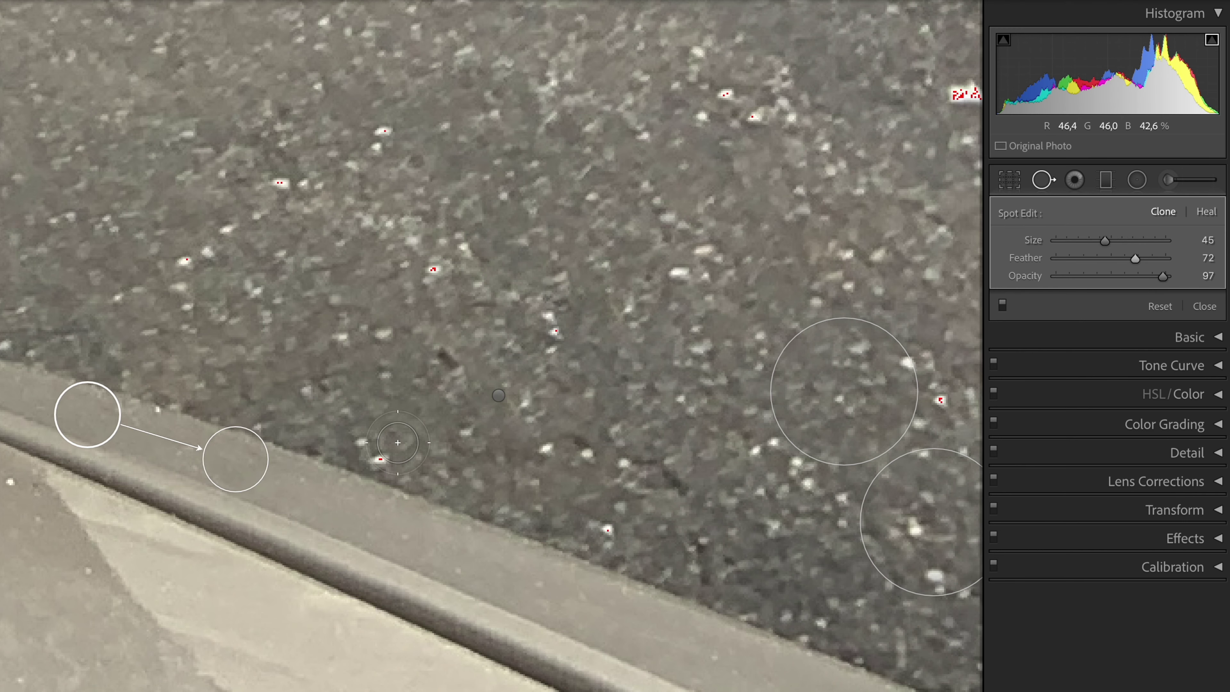
Step: Clone over the small blemishes in the middle of the car hood with spot size 75
key("q")
left_click(661, 461)
key("q")
scroll(293, 348, "up", 5)
left_click(292, 349)
left_click(169, 345)
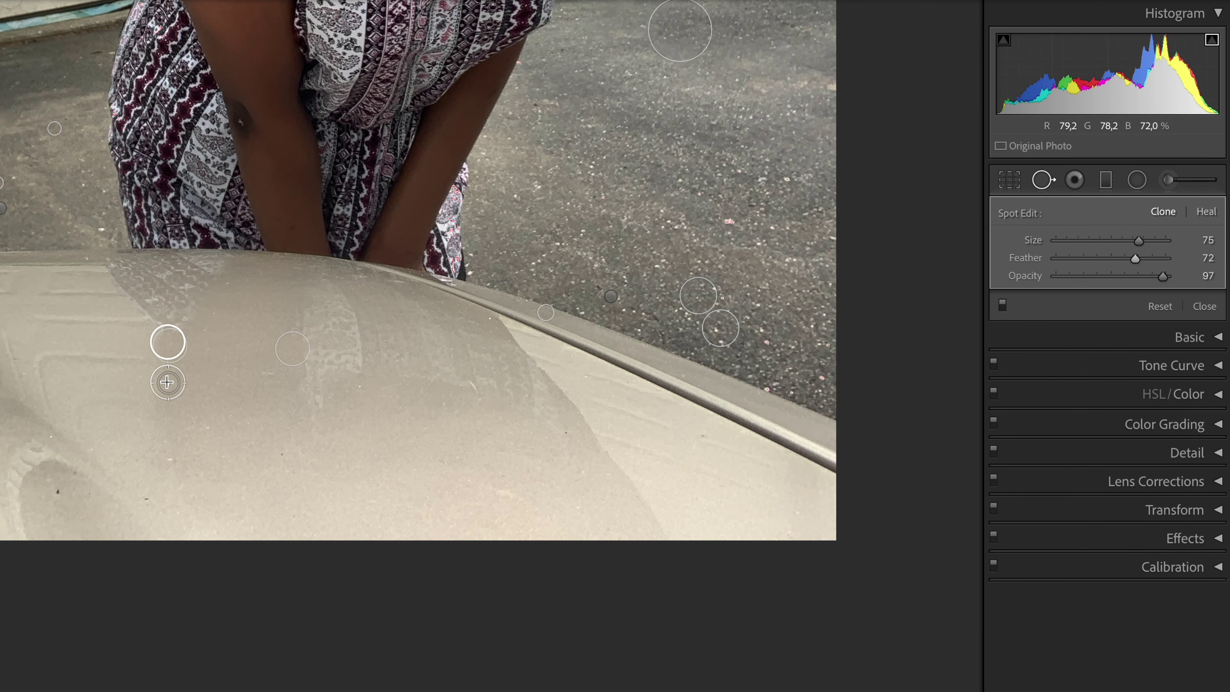
Step: Clone over the dark mark in the hood's hollow and the spots on the raised part of the hood
left_click_drag(57, 491, 322, 560)
left_click(322, 560)
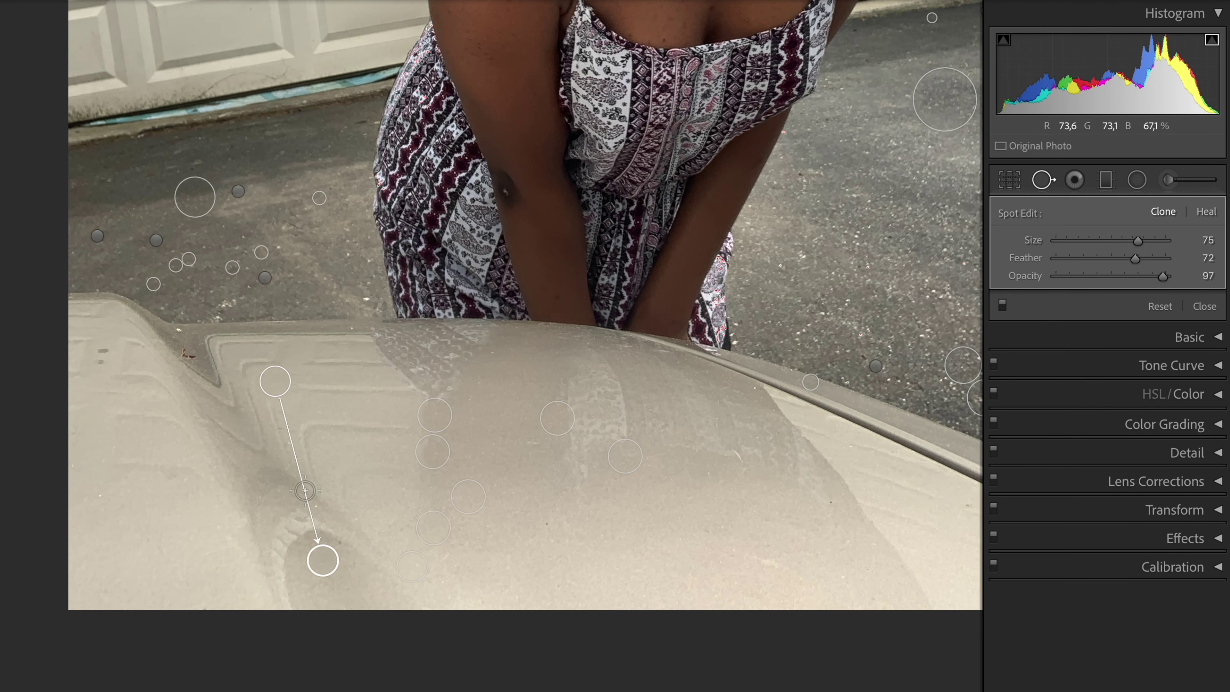
left_click(412, 566)
key("super+z")
scroll(101, 359, "up", 1)
left_click_drag(102, 358, 283, 482)
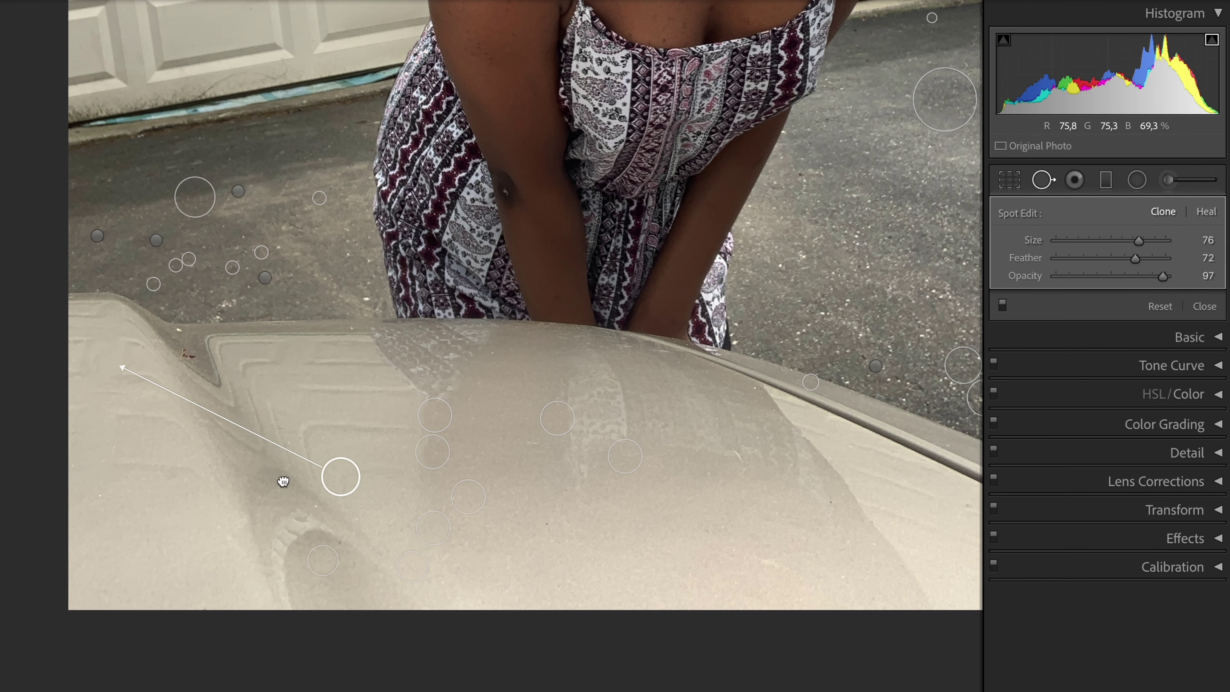
left_click(180, 362)
key("super+z")
Step: Clone over the pale speck on the hood's border above the notched corner, sampling the clean border beside it
key("q")
left_click(203, 369)
left_click_drag(203, 368, 721, 494)
key("q")
scroll(229, 401, "down", 10)
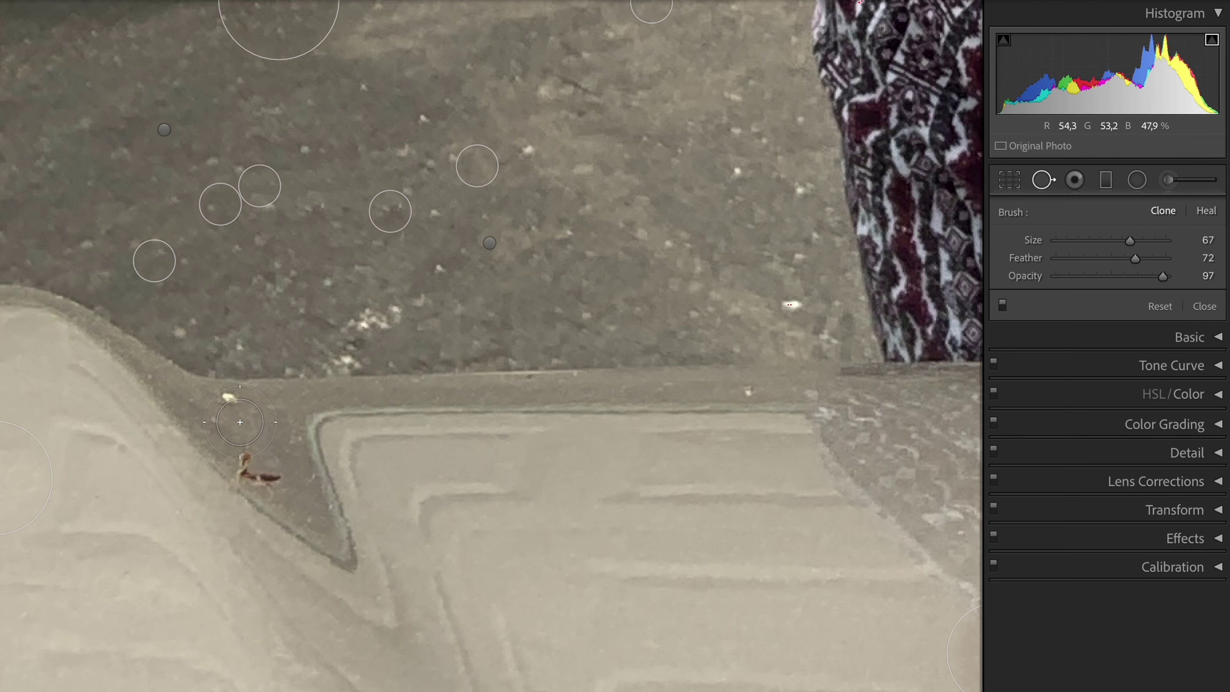
left_click(230, 400)
left_click_drag(302, 398, 284, 427)
Step: Clone over the brown debris in the hood's notched corner with spot size 68
scroll(248, 467, "up", 5)
left_click(248, 466)
left_click_drag(294, 528, 304, 512)
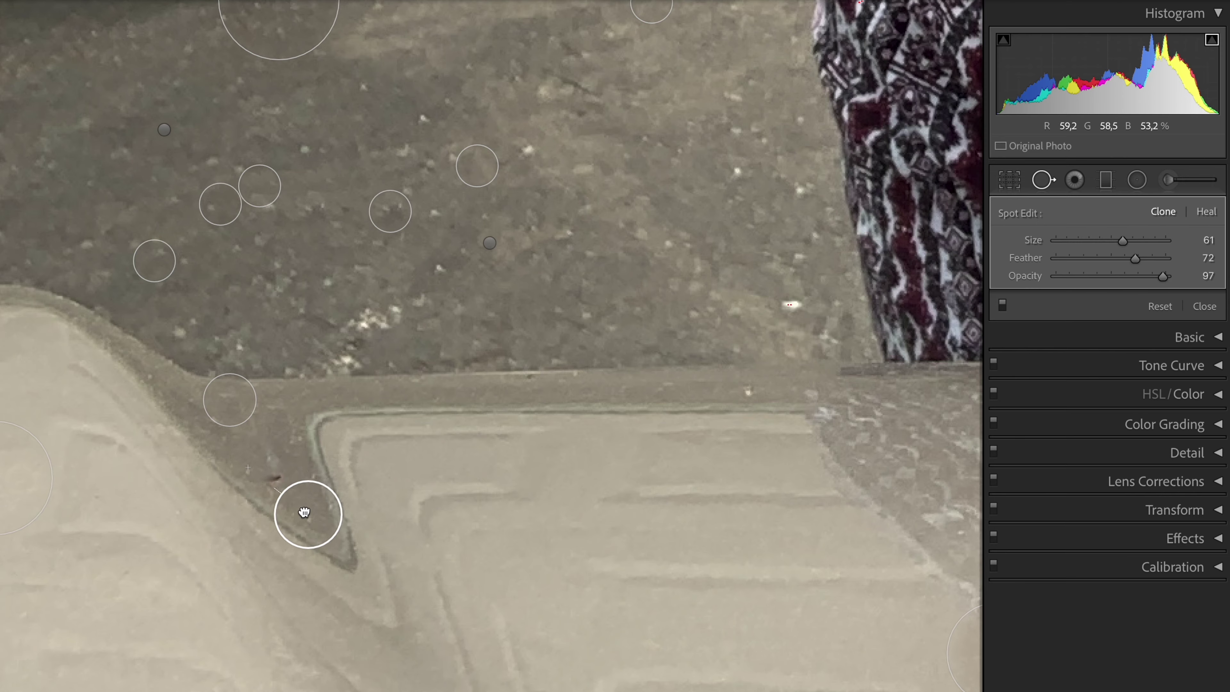
scroll(259, 464, "up", 2)
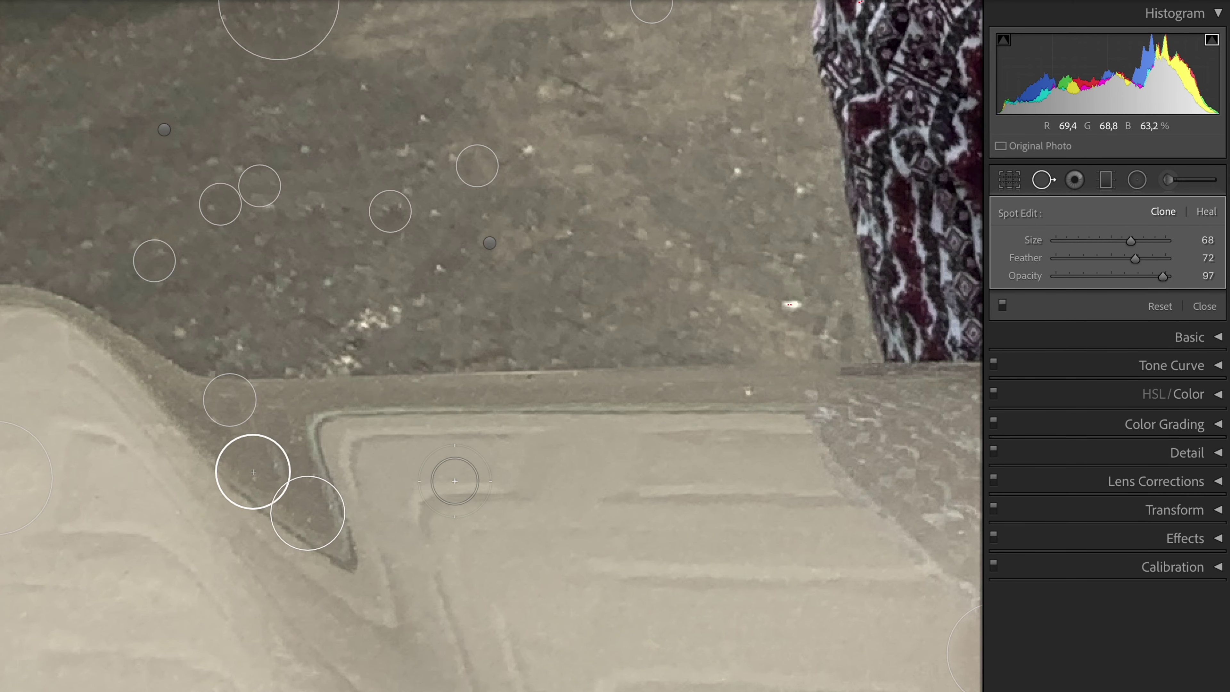
Step: Clone over the mark on the upper house siding with spot size 42, sampling the same board
key("q")
left_click(299, 380)
left_click(431, 148)
key("q")
scroll(408, 156, "down", 8)
left_click(408, 156)
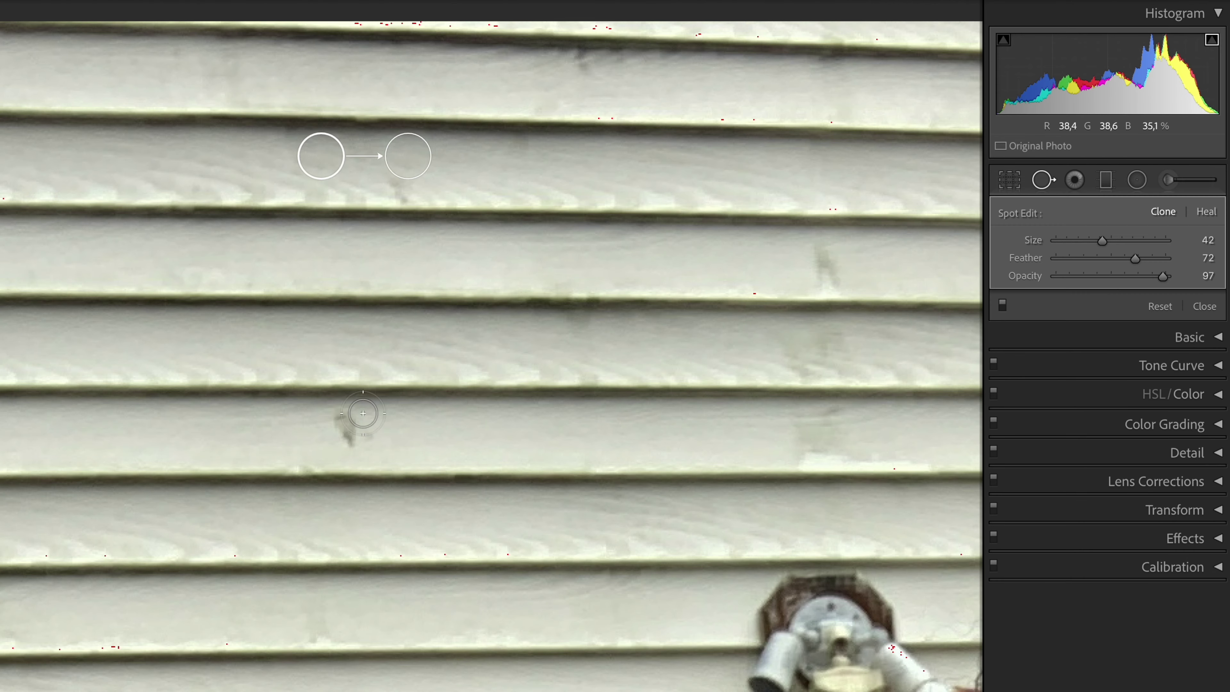
Step: Clone over the dark stain on the lower siding board beside the wall lamp, sampling the same board
left_click(350, 426)
key("Delete")
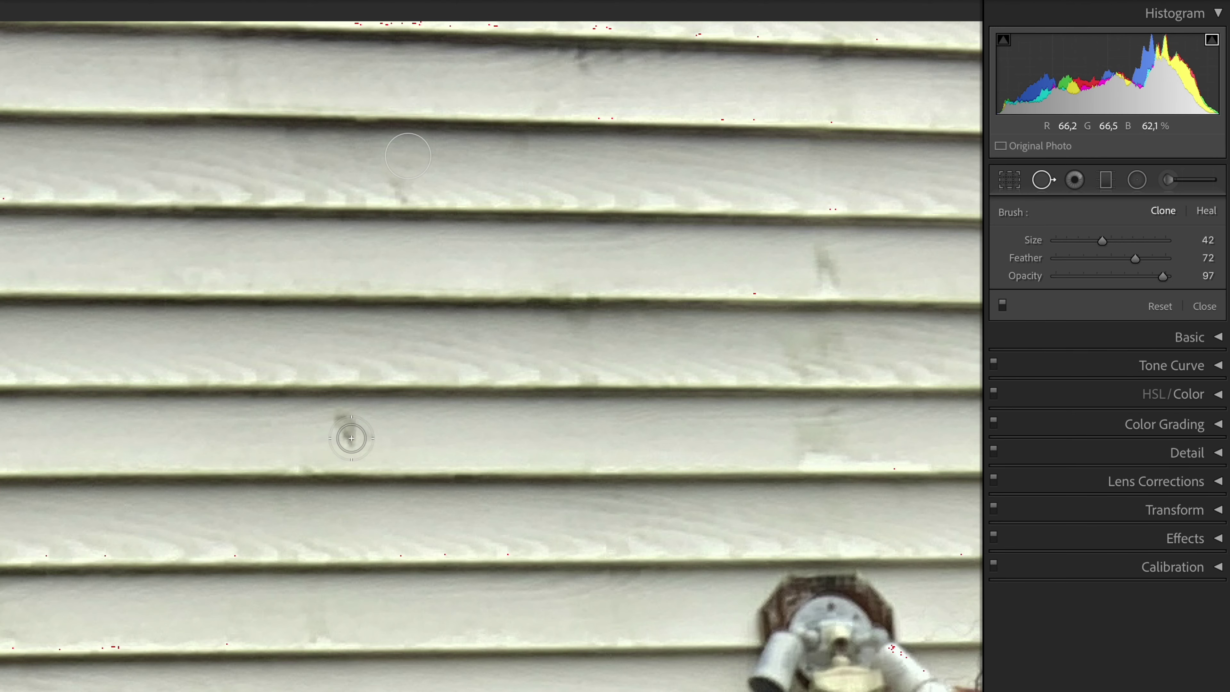
left_click_drag(348, 429, 353, 435)
left_click_drag(165, 449, 486, 439)
left_click(367, 440)
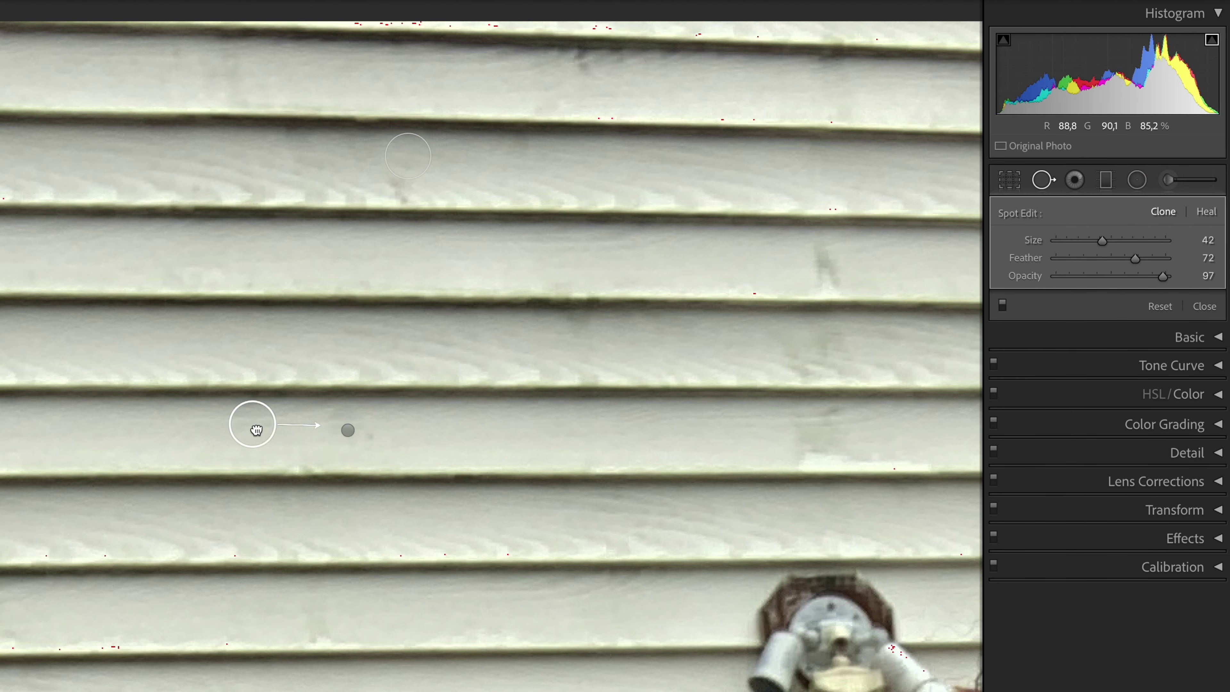
Step: Clone over the stains on the siding boards near the photo's right edge with spot size 42
key("q")
key("z")
scroll(602, 409, "right", 5)
key("z")
scroll(601, 409, "right", 10)
key("q")
left_click(544, 510)
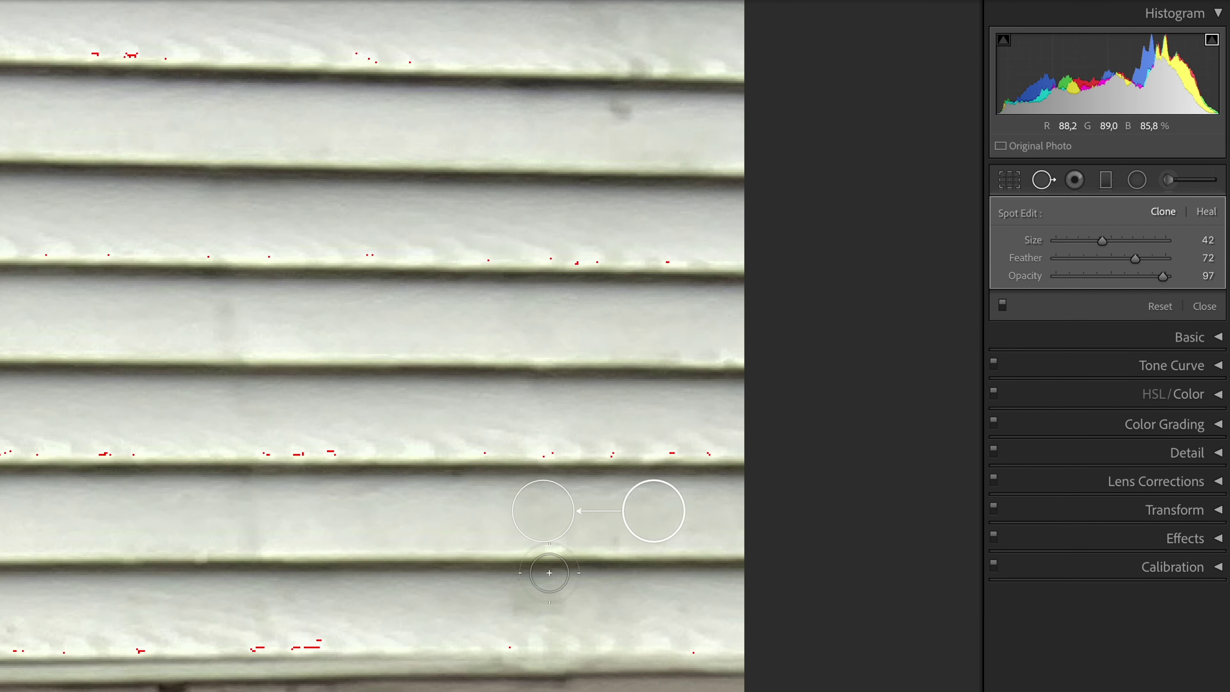
left_click(248, 530)
left_click(223, 318)
left_click(621, 115)
left_click_drag(307, 303, 489, 123)
Step: Clone over the two stains on the siding boards above the wall lamp with spot size 61
key("q")
scroll(228, 124, "left", 5)
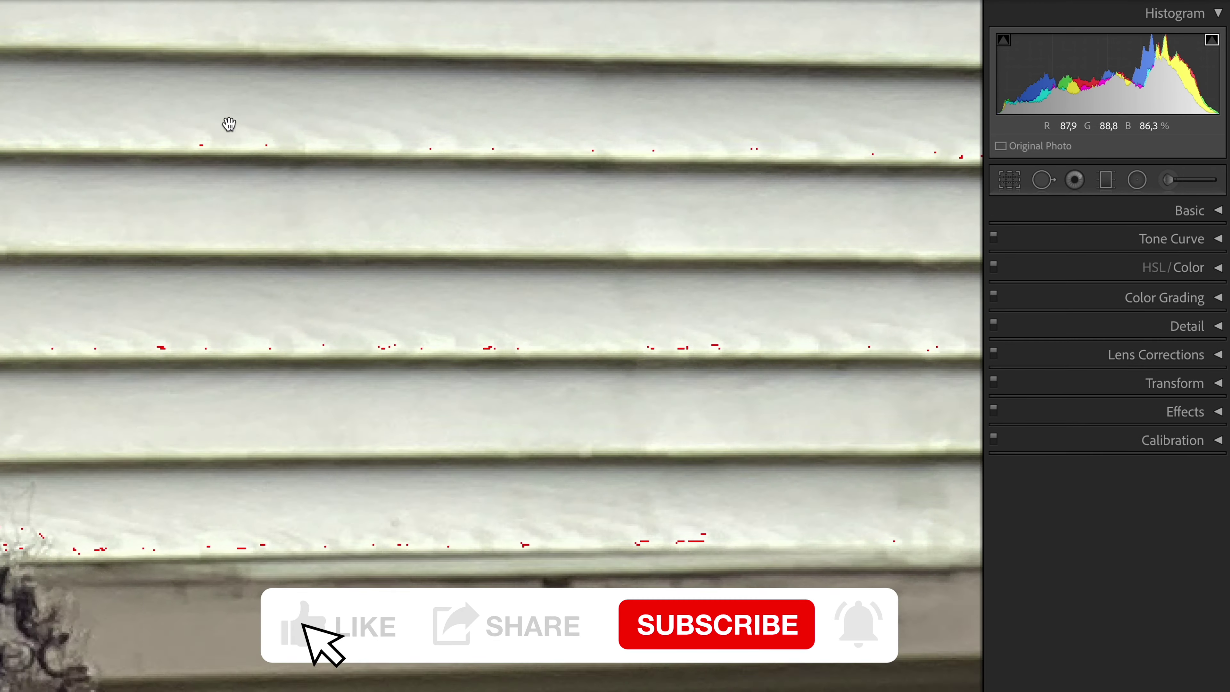
scroll(242, 129, "up", 8)
key("z")
key("z")
scroll(785, 255, "left", 5)
key("q")
left_click(580, 399)
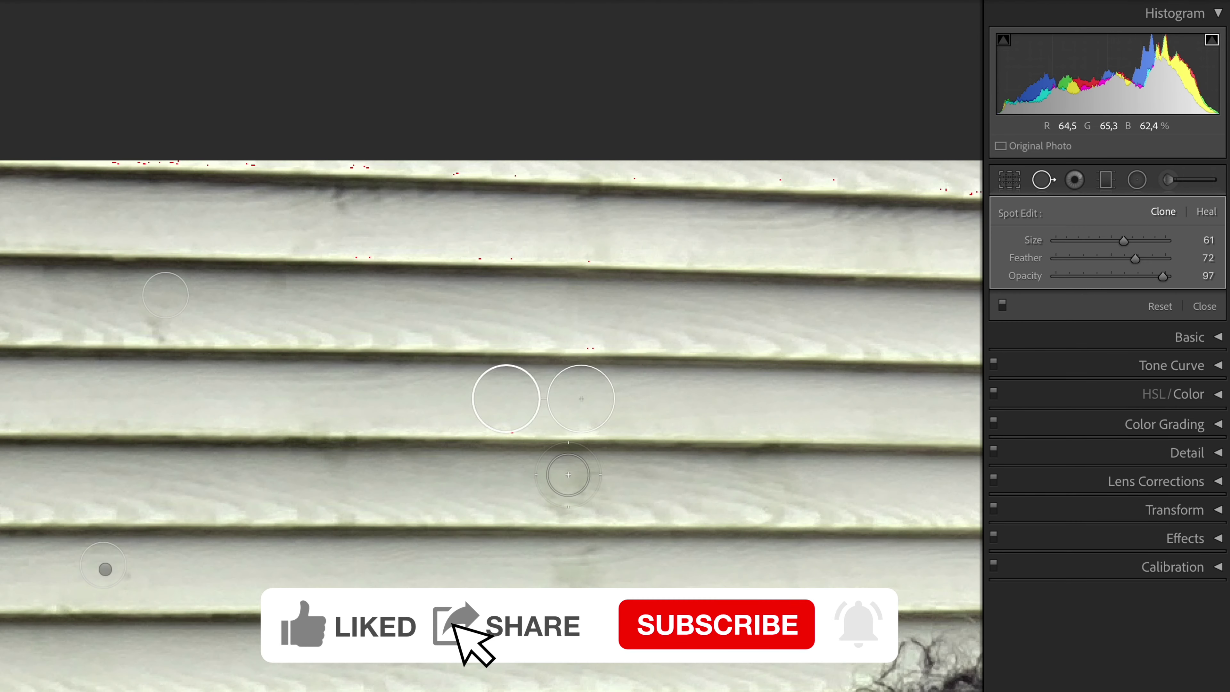
left_click(581, 488)
left_click_drag(150, 485, 432, 485)
key("q")
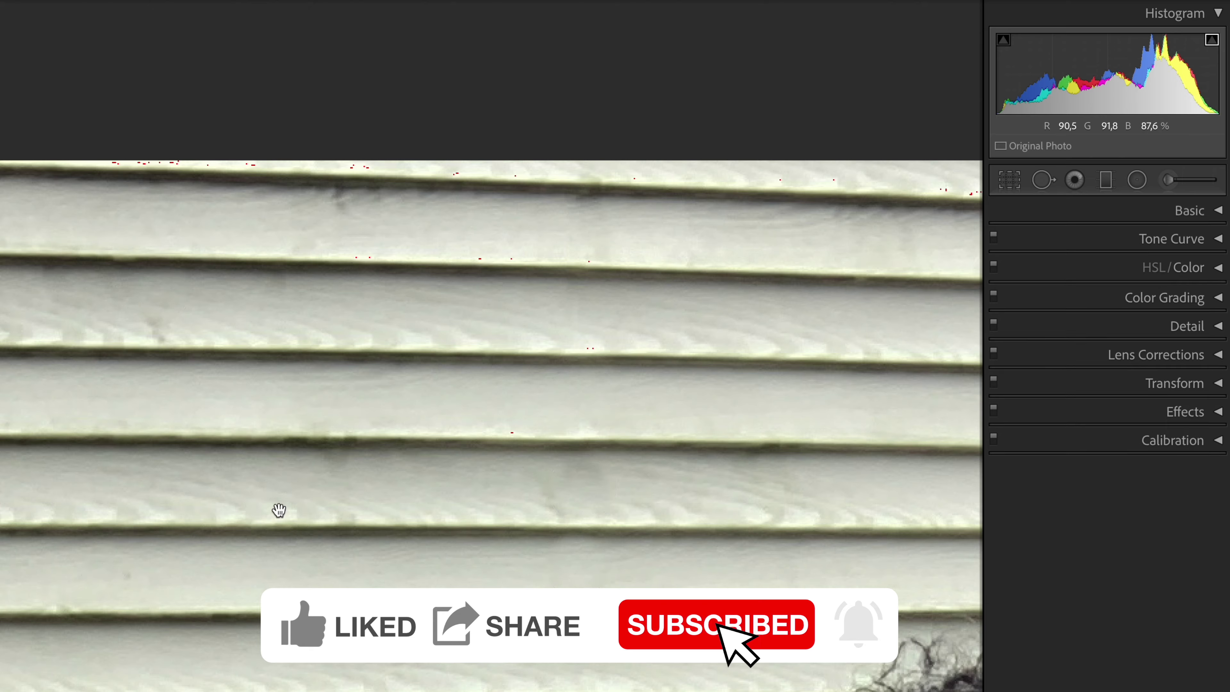
Step: Try to clone over a smudge on the garage door's upper trim with brush size 13
key("z")
key("z")
key("super+equal")
scroll(554, 395, "down", 5)
key("q")
scroll(262, 390, "down", 10)
left_click_drag(262, 394, 194, 395)
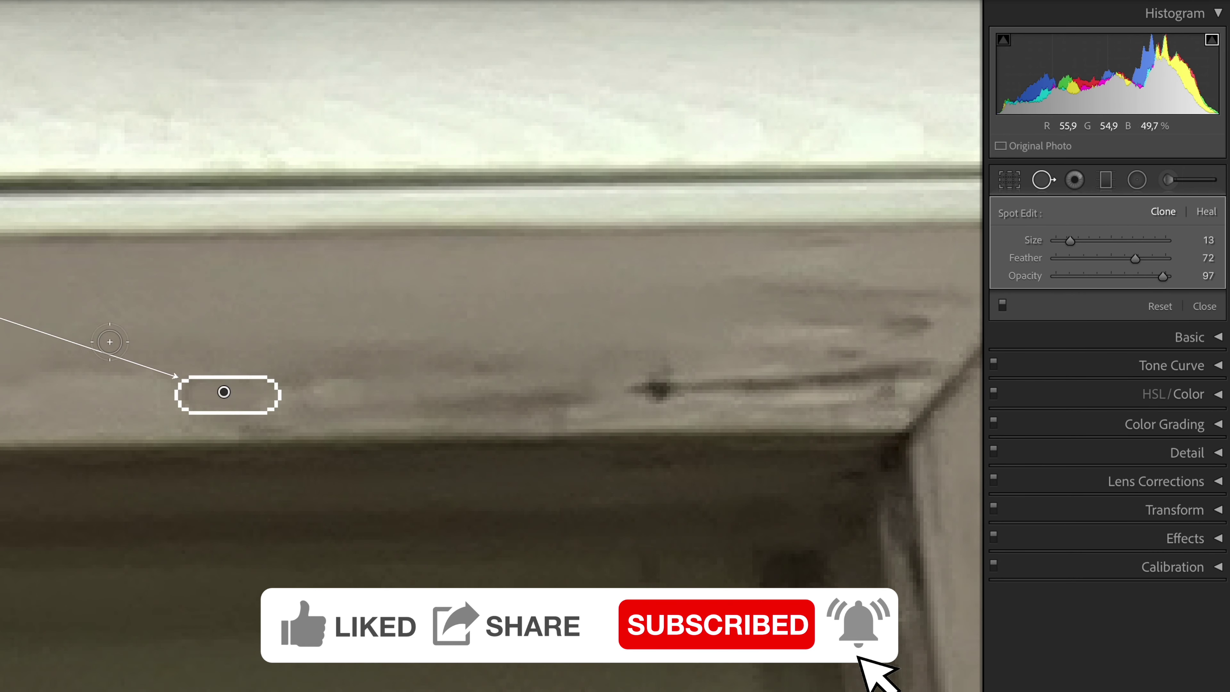
key("super+z")
Step: Clone over the dark streaks and knot along the garage door's upper trim with spot size 31, and reduce the feather
key("super+minus")
left_click(555, 381)
left_click_drag(371, 321, 554, 339)
key("Delete")
scroll(502, 376, "up", 8)
left_click_drag(504, 380, 721, 371)
left_click_drag(424, 334, 428, 334)
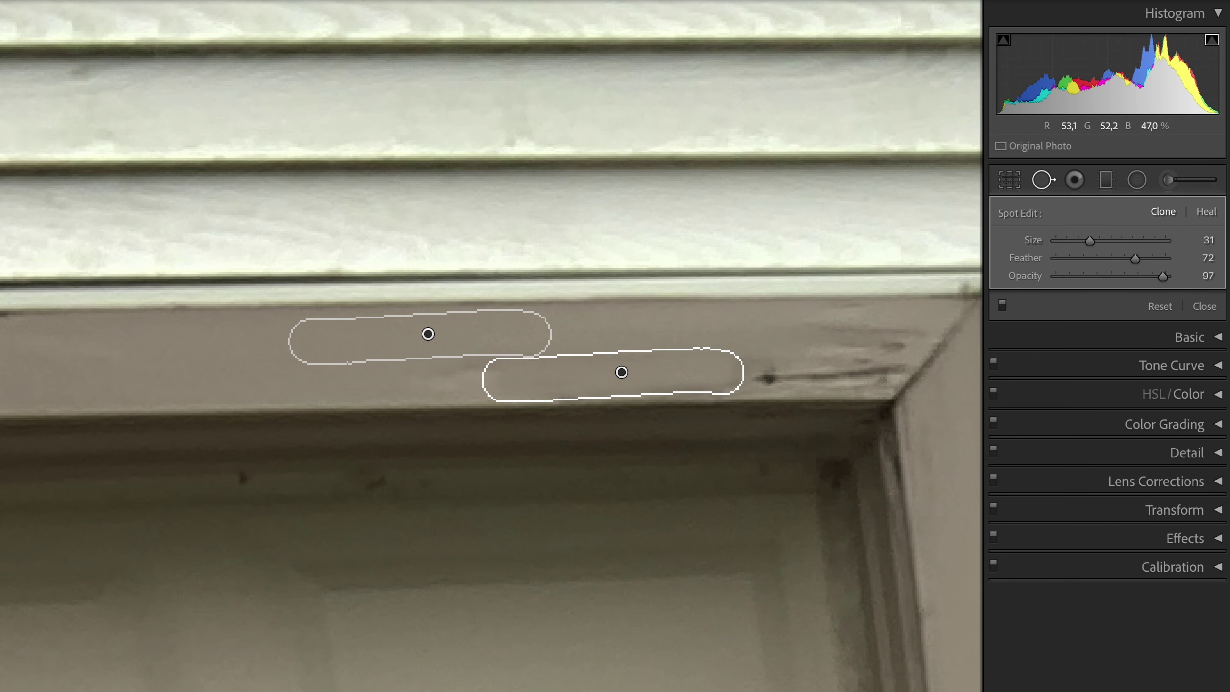
left_click_drag(767, 375, 896, 348)
left_click_drag(1135, 258, 1080, 259)
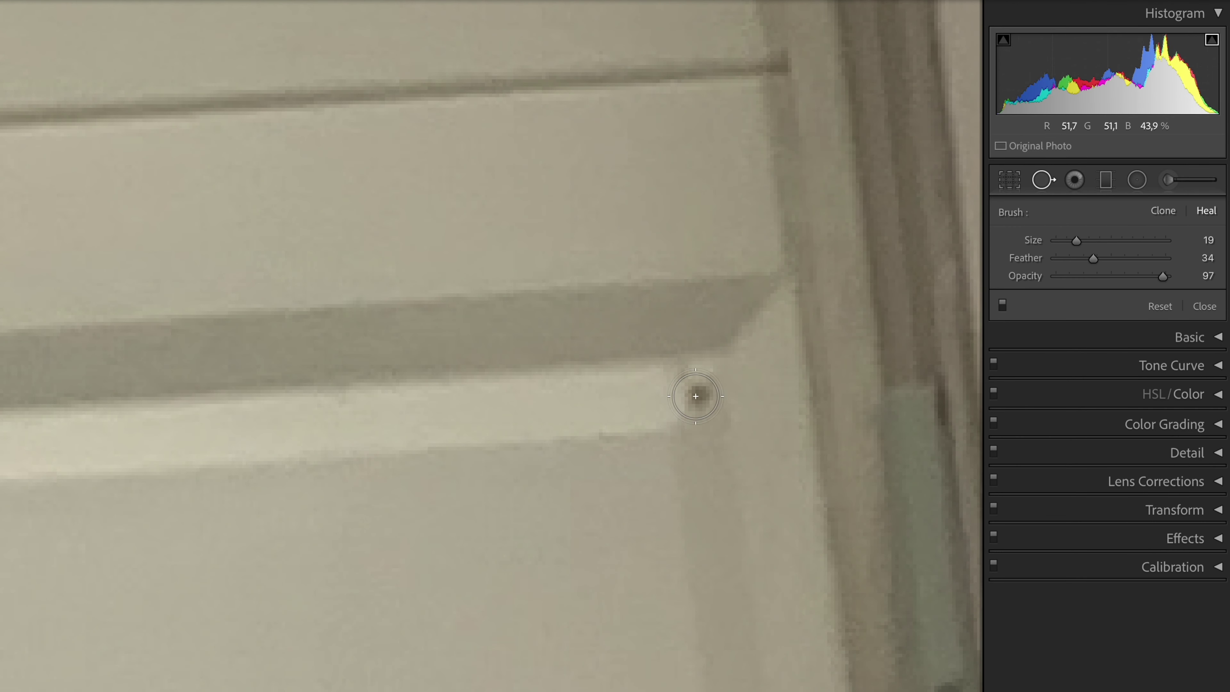
Step: Heal the dark spots on the garage door at a panel's corner and at the photo's left edge, using feather 34
left_click(697, 399)
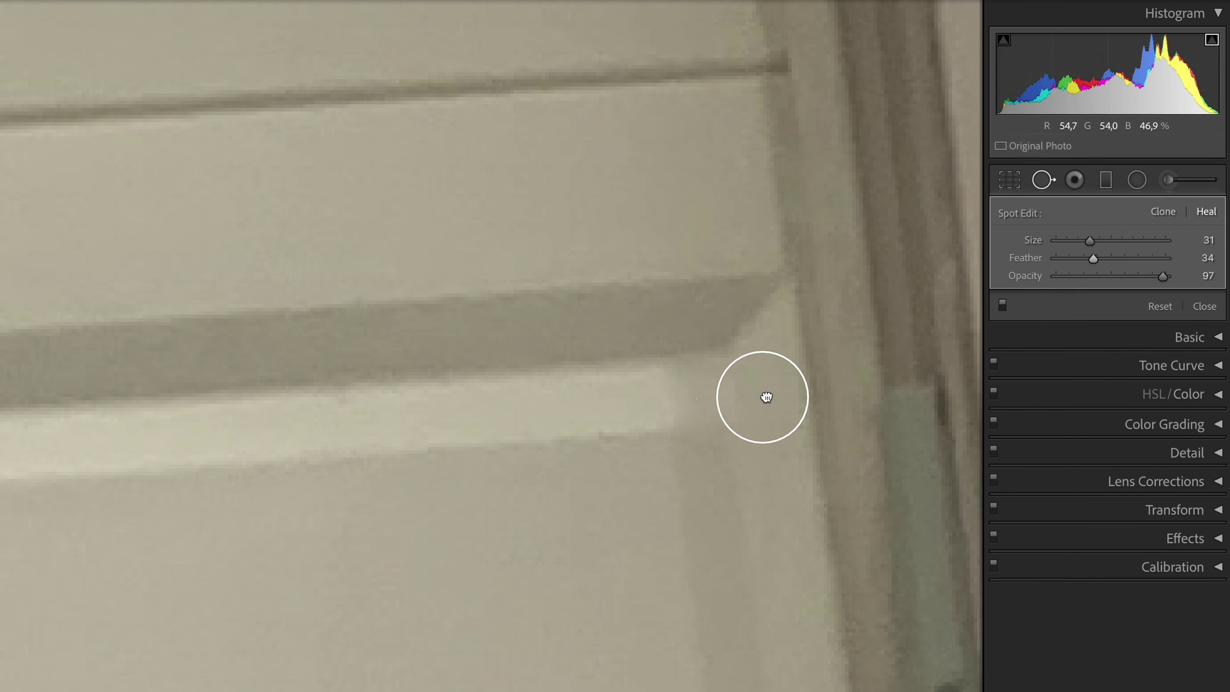
mouse_move(763, 398)
left_mouse_down()
mouse_move(745, 333)
mouse_move(684, 501)
mouse_move(607, 405)
left_mouse_up()
key("q")
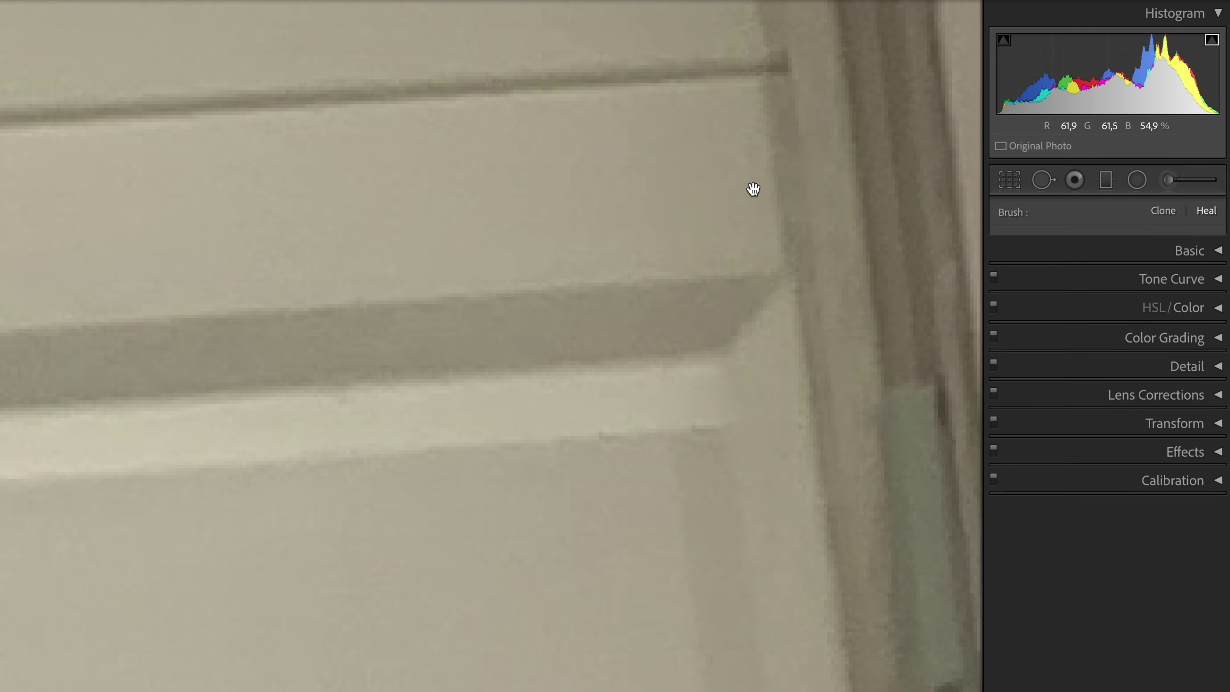
left_click(537, 455)
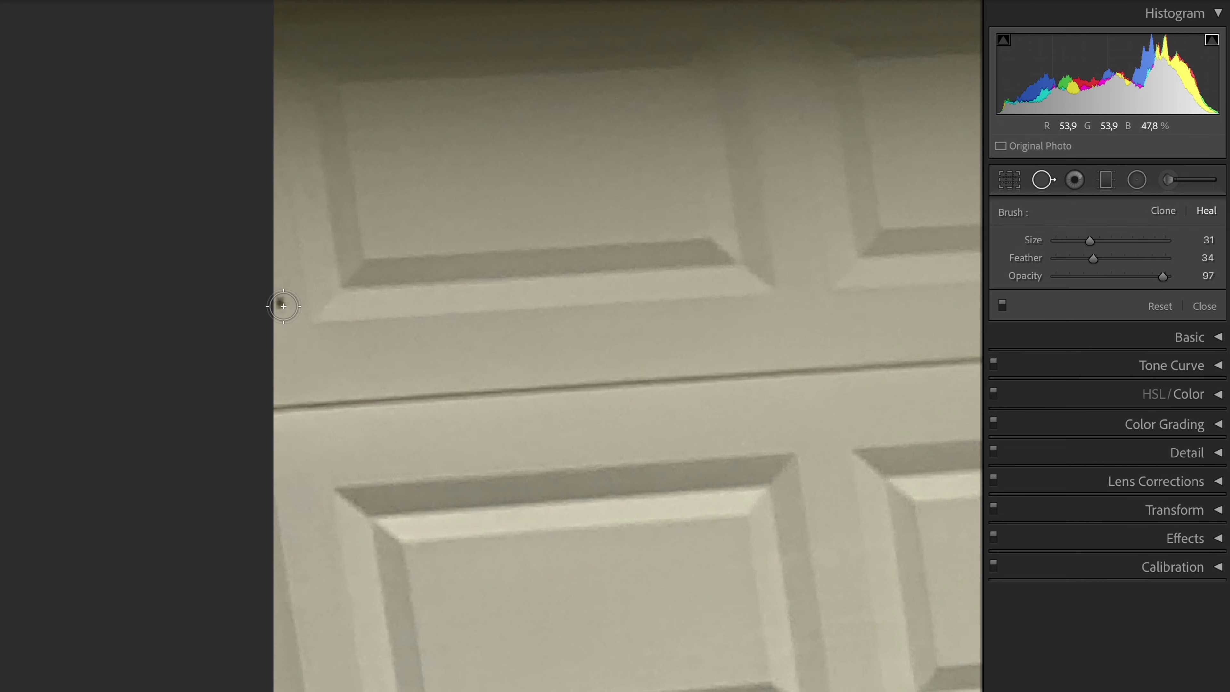
left_click(280, 305)
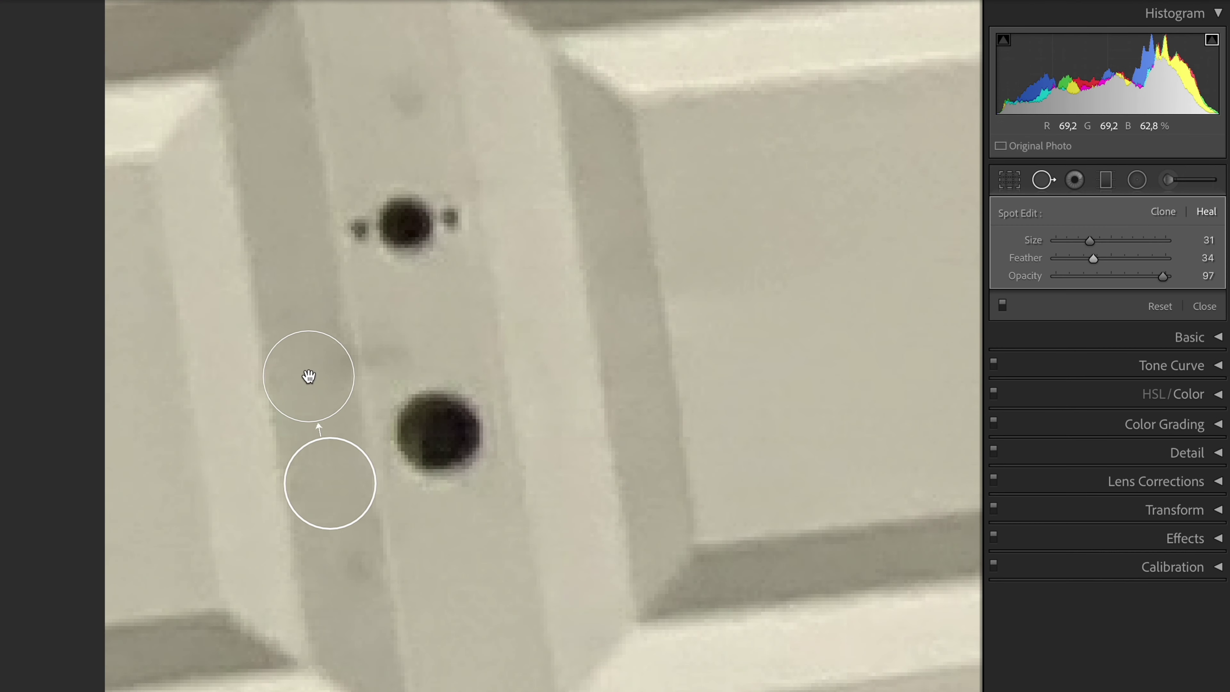
Step: Heal the smudges on the bevel beside the garage door's lock holes, sampling higher on the same bevel
left_click_drag(330, 489, 291, 260)
left_click(349, 570)
left_click_drag(463, 630, 299, 263)
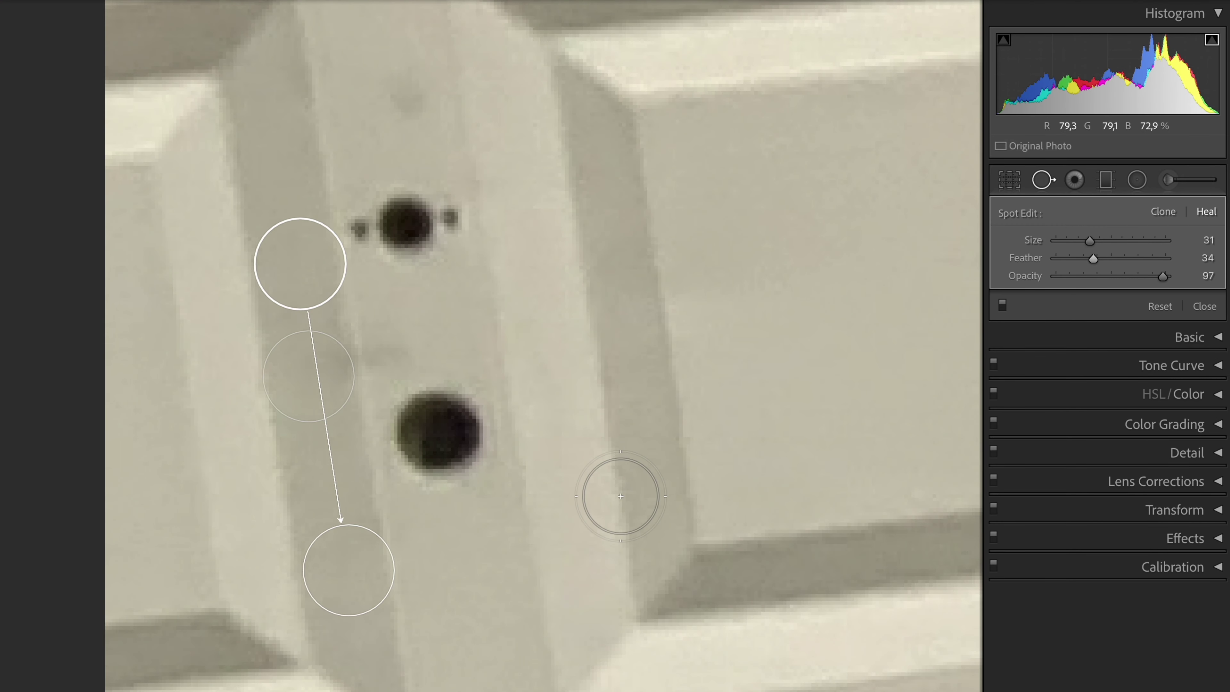
Step: Heal the smudge above the lock holes and the dark smudge along the neighbouring panel's upper edge
key("q")
key("q")
left_click(404, 100)
key("super+minus")
left_click_drag(741, 102, 692, 105)
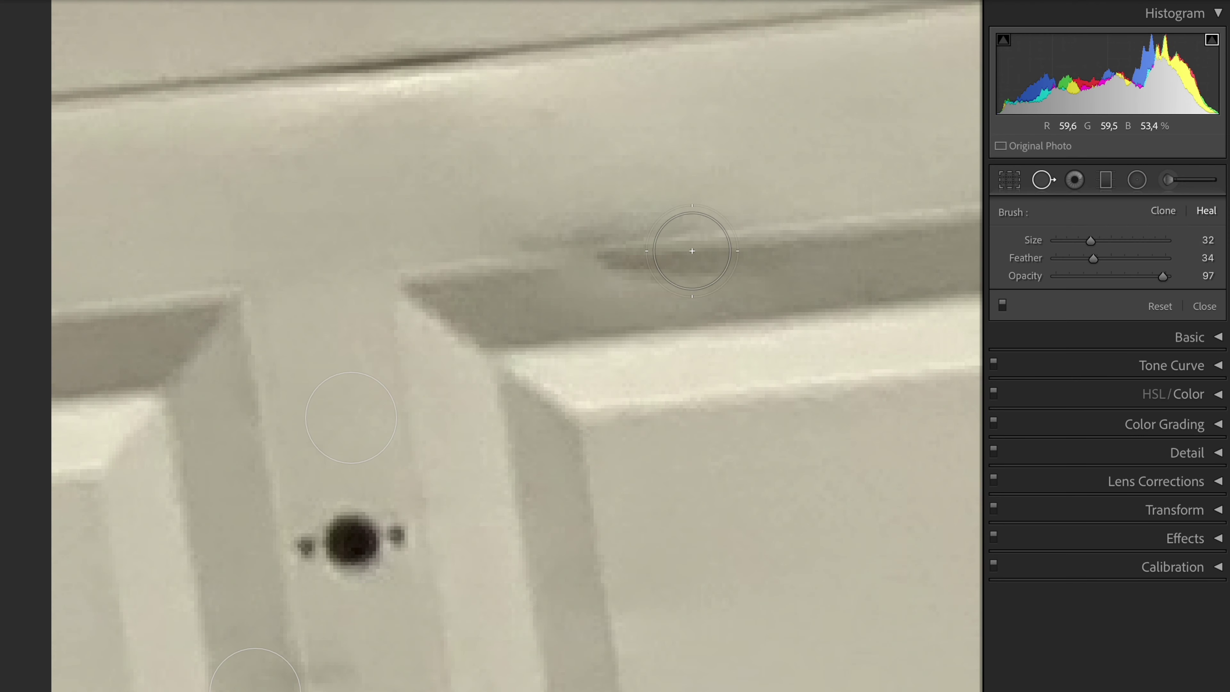
left_click(657, 247)
mouse_move(857, 247)
left_mouse_down()
mouse_move(650, 389)
mouse_move(908, 215)
left_mouse_up()
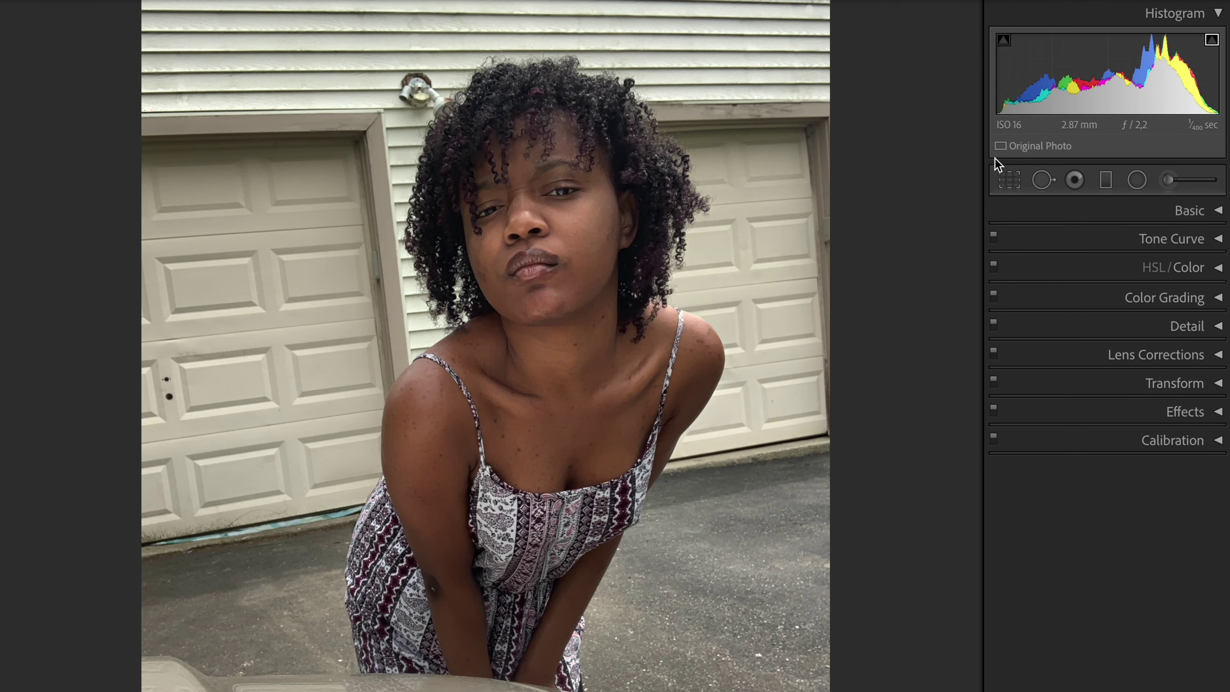
Step: Heal another small blemish with Spot Removal, sampling from a clean area nearby
left_click(793, 439)
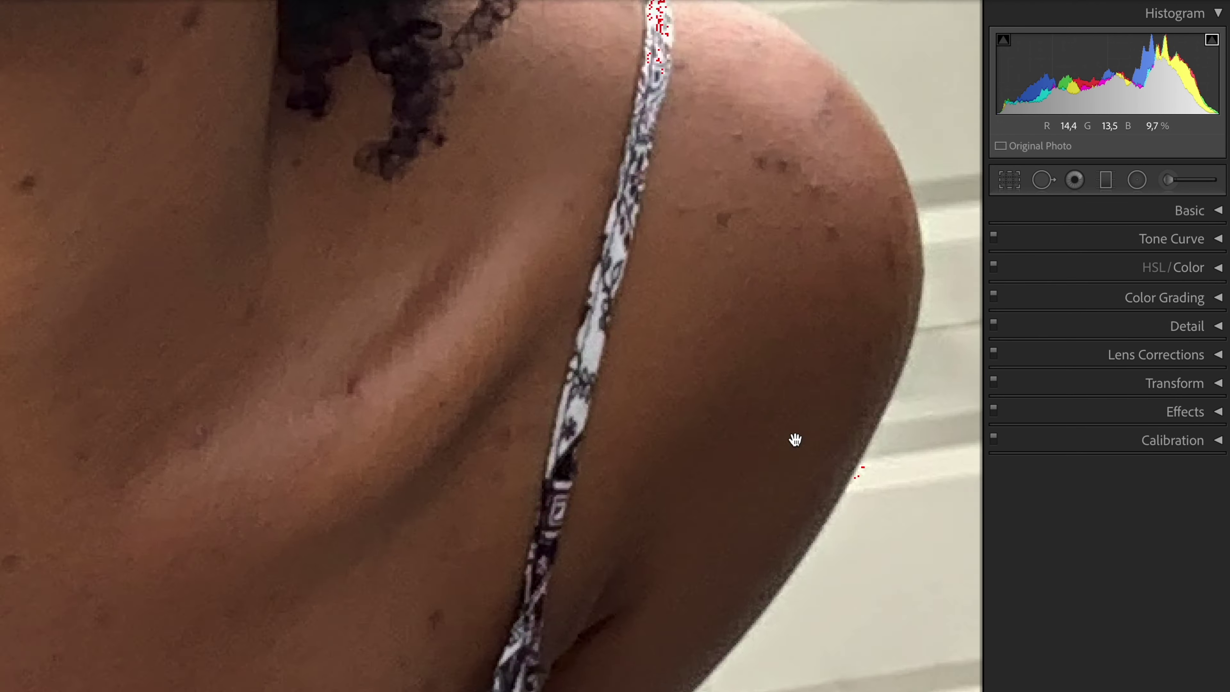
left_click(1043, 180)
left_click(649, 491)
left_click_drag(436, 546, 370, 563)
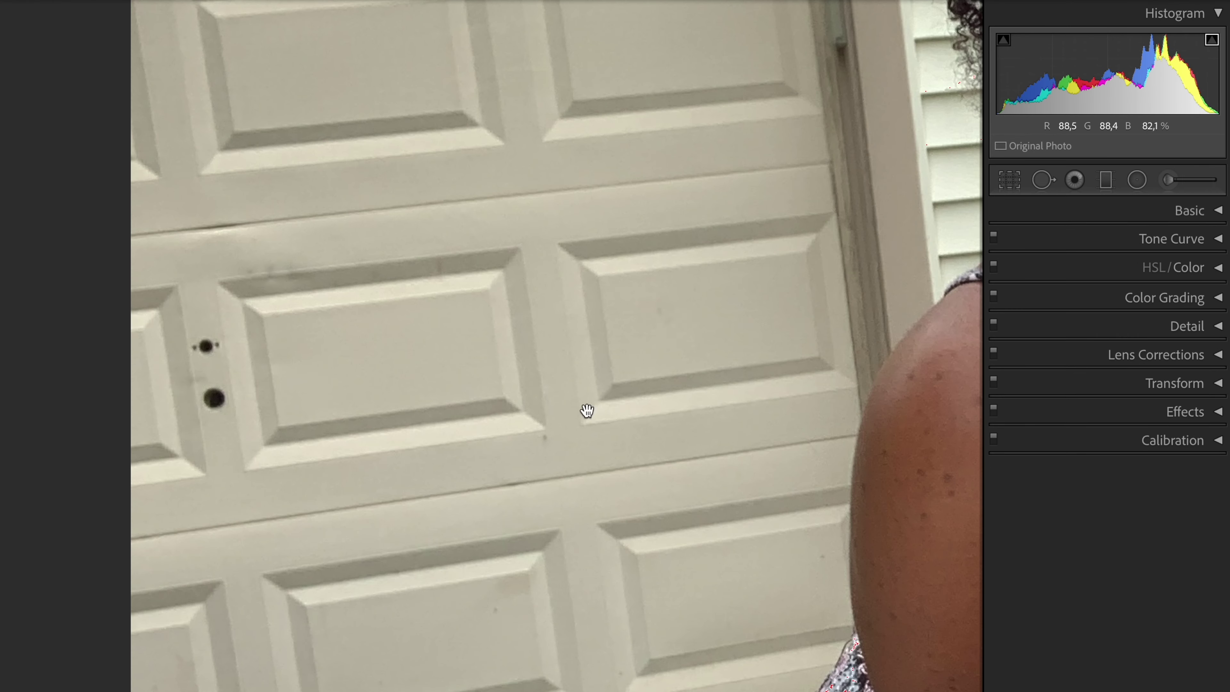
Step: Heal the small marks on the garage door's middle panel, below the neighbouring panel's corner and between the lower panels at size 51
left_click(661, 313)
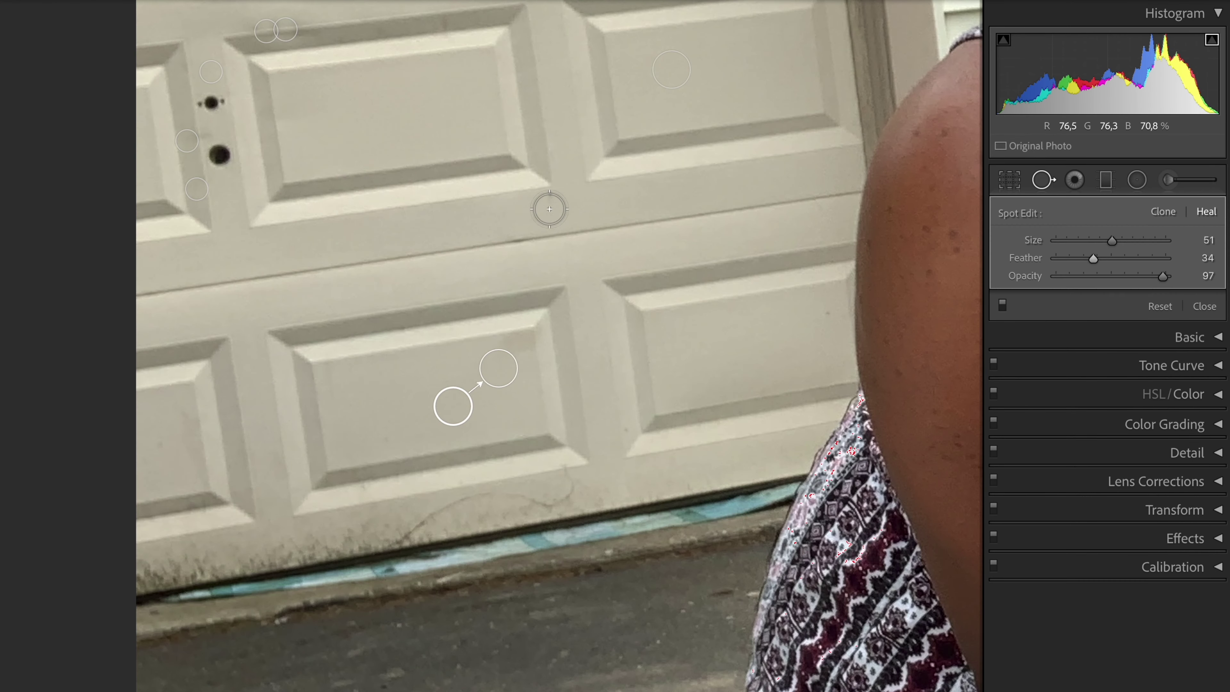
left_click(549, 209)
left_click(621, 429)
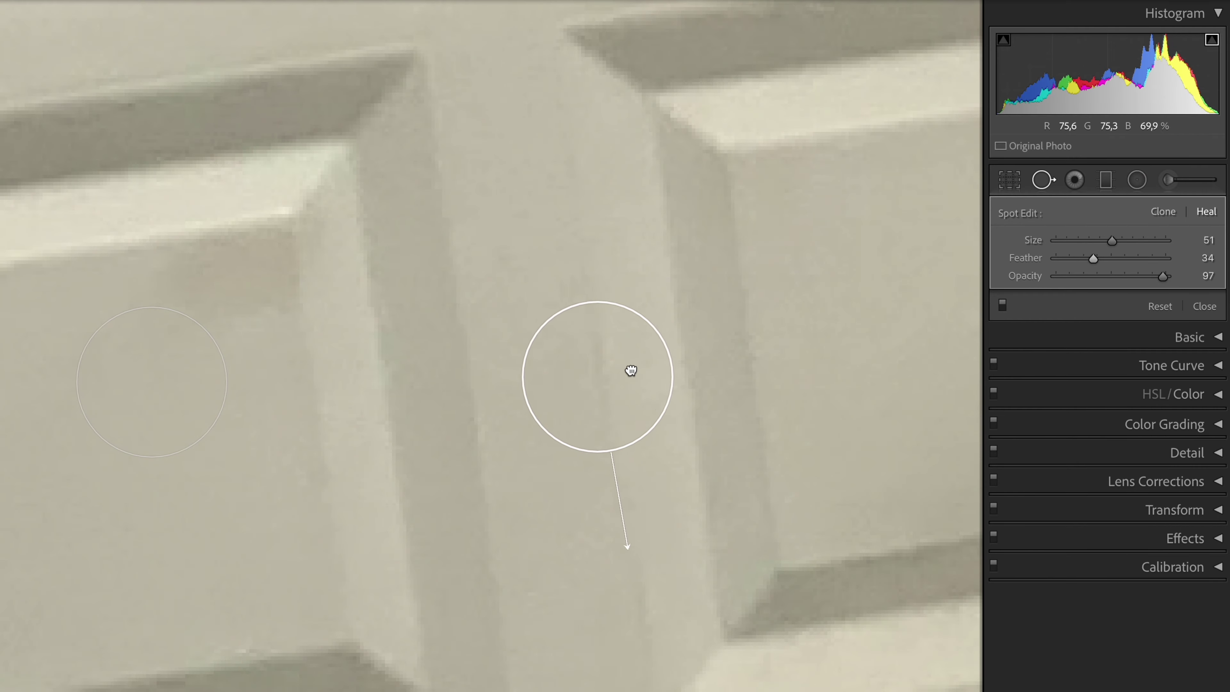
key("q")
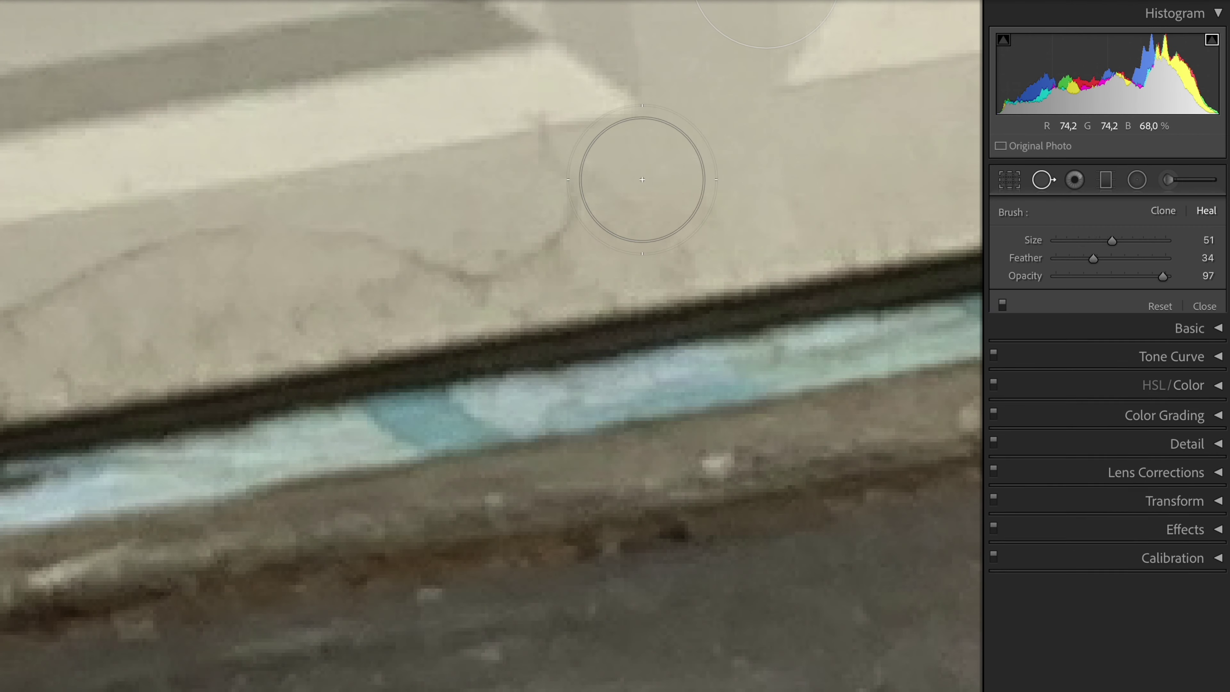
Step: Heal the curved crack along the garage door's bottom rail with short brushed strokes
left_click_drag(561, 175, 331, 252)
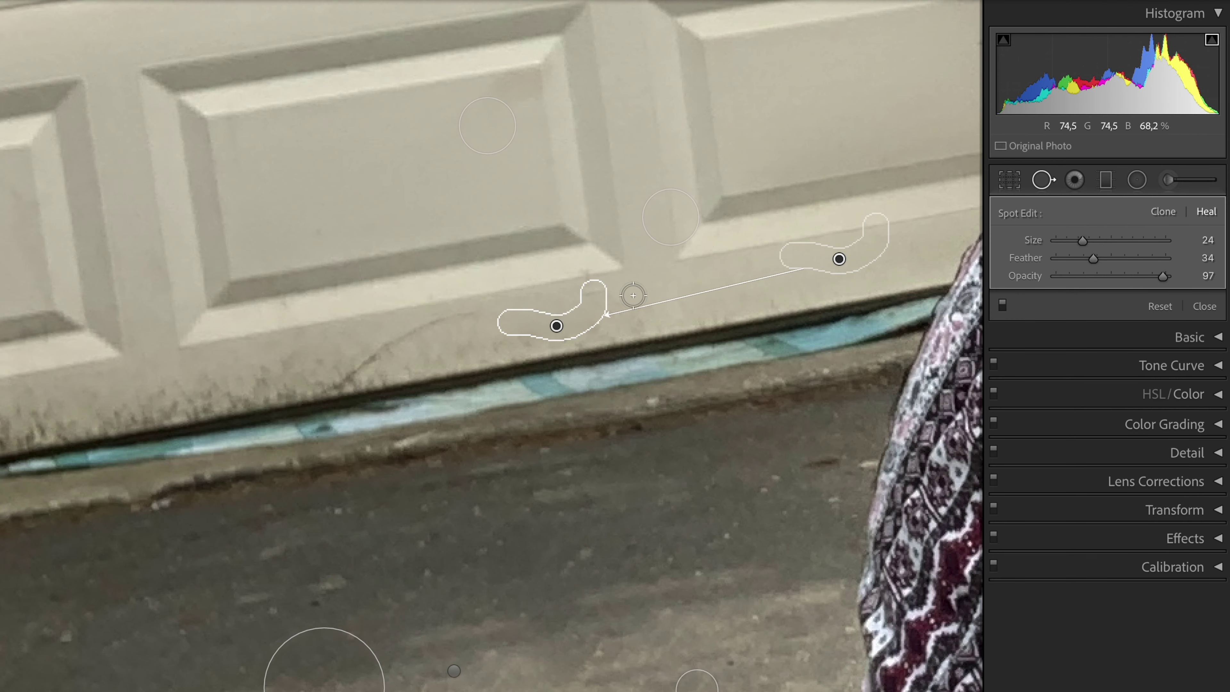
key("ctrl+z")
mouse_move(483, 312)
left_mouse_down()
mouse_move(398, 363)
mouse_move(334, 374)
left_mouse_up()
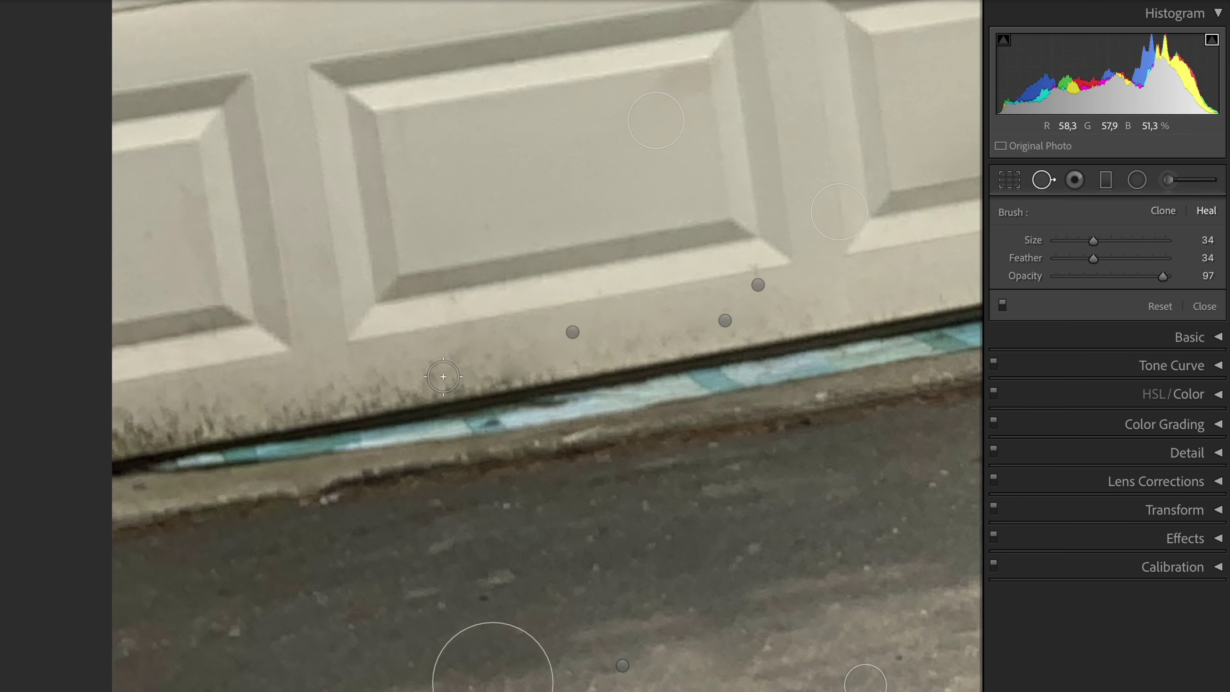
Step: Brush healing strokes over the dark mildew along the garage door's bottom edge, reducing the brush size to 18
left_click_drag(443, 377, 140, 436)
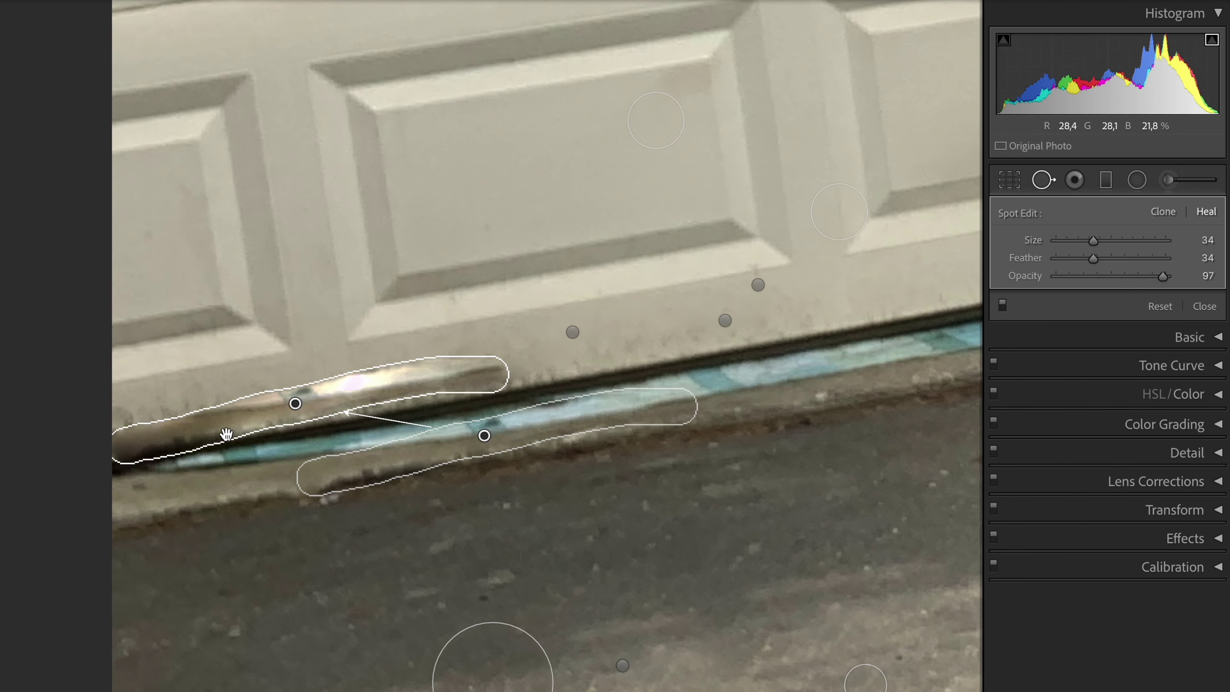
key("ctrl+z")
left_click_drag(485, 361, 155, 414)
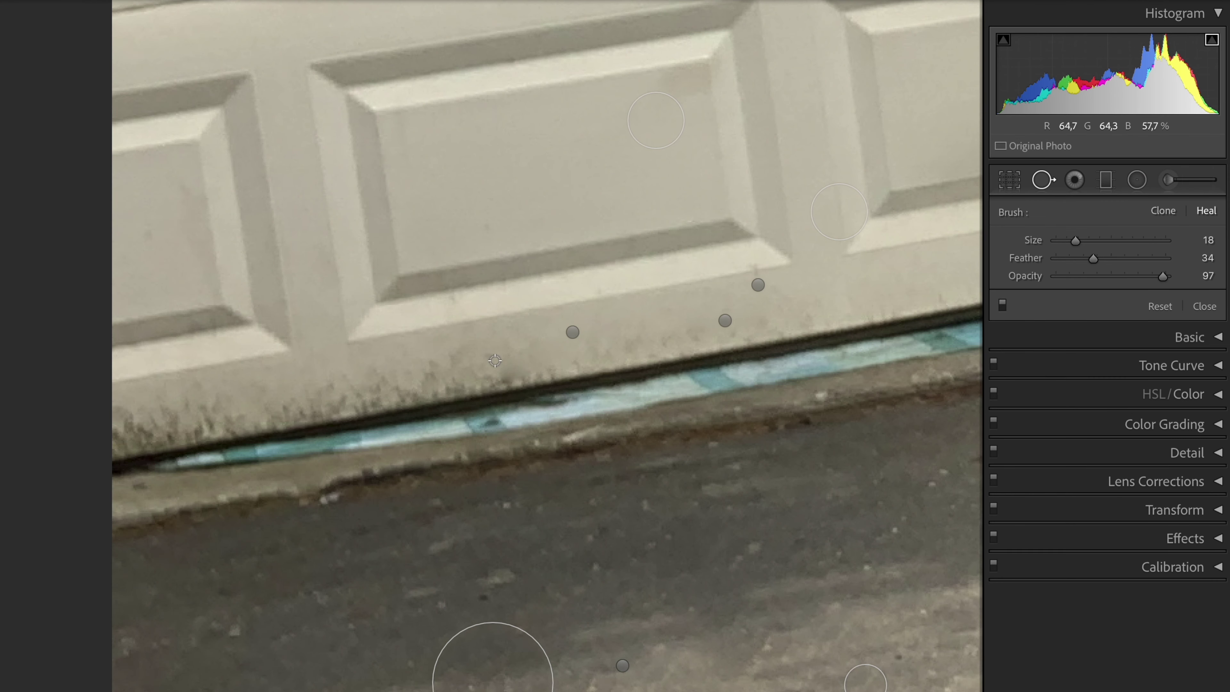
left_click(262, 388)
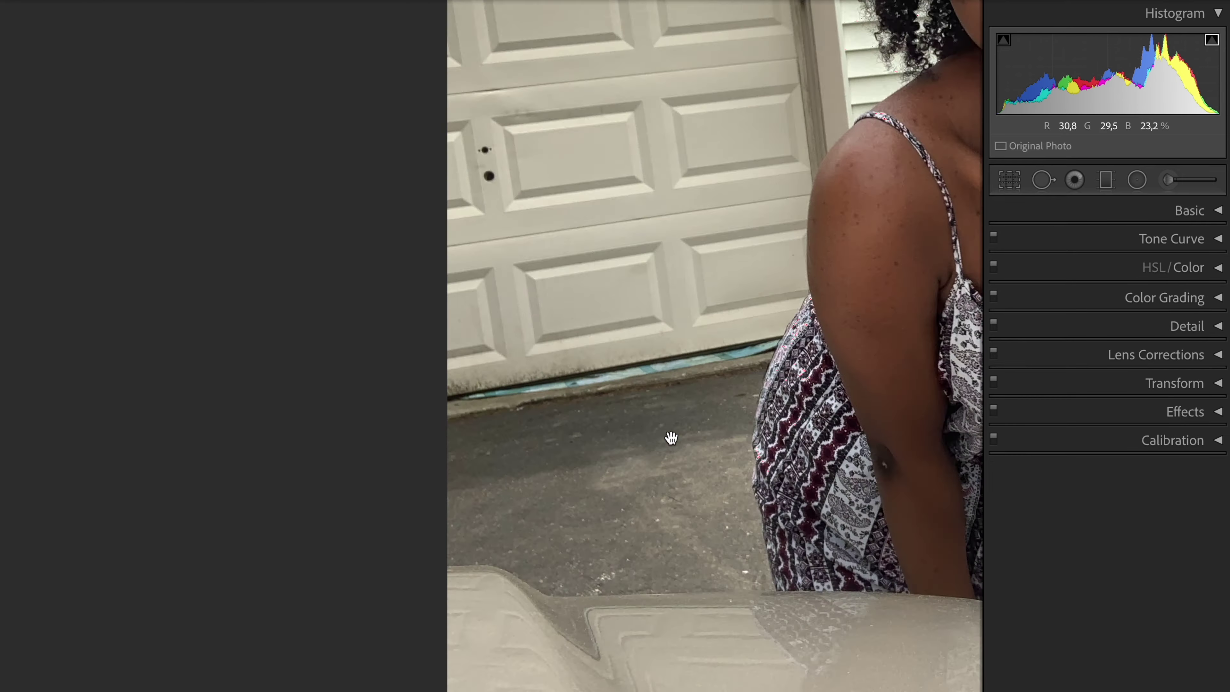
Step: Try to heal the dark smudges on the trim above the right-hand garage door with one brushed stroke
key("ctrl+minus")
key("ctrl+equal")
key("ctrl+equal")
key("ctrl+minus")
key("q")
scroll(627, 344, "down", 5)
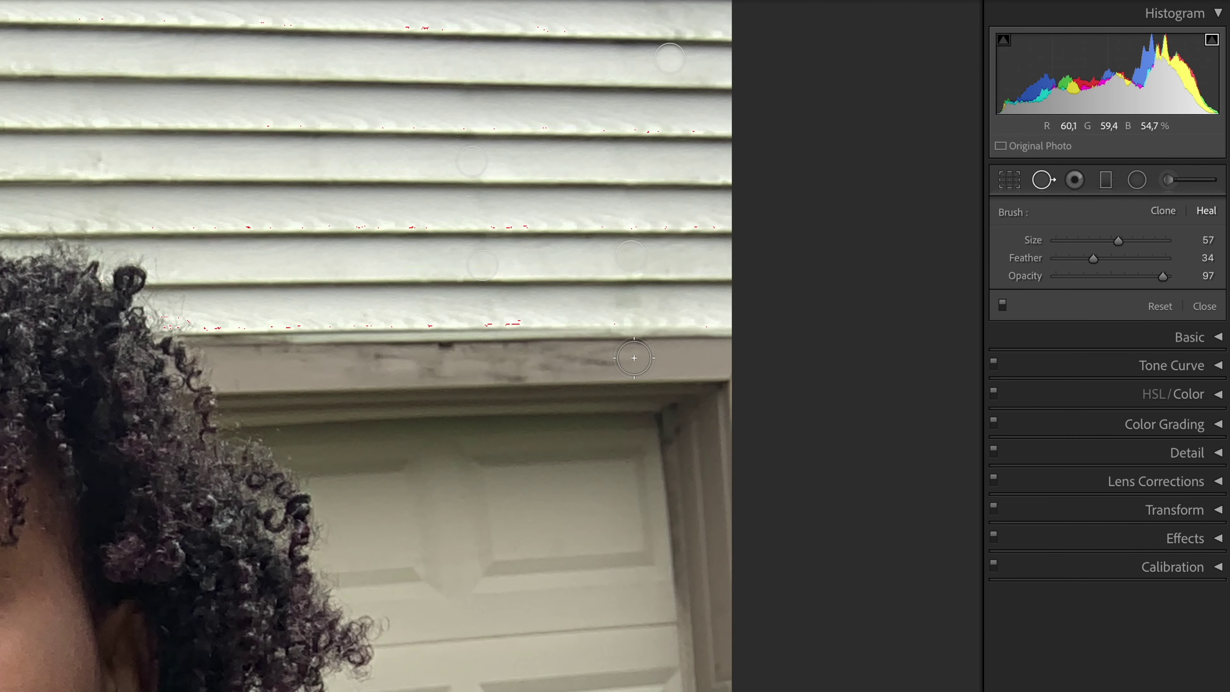
left_click_drag(635, 358, 372, 361)
Step: Try sampling that stroke from the trim above the other garage door and switch it to Clone
key("ctrl+minus")
left_click_drag(723, 388, 217, 376)
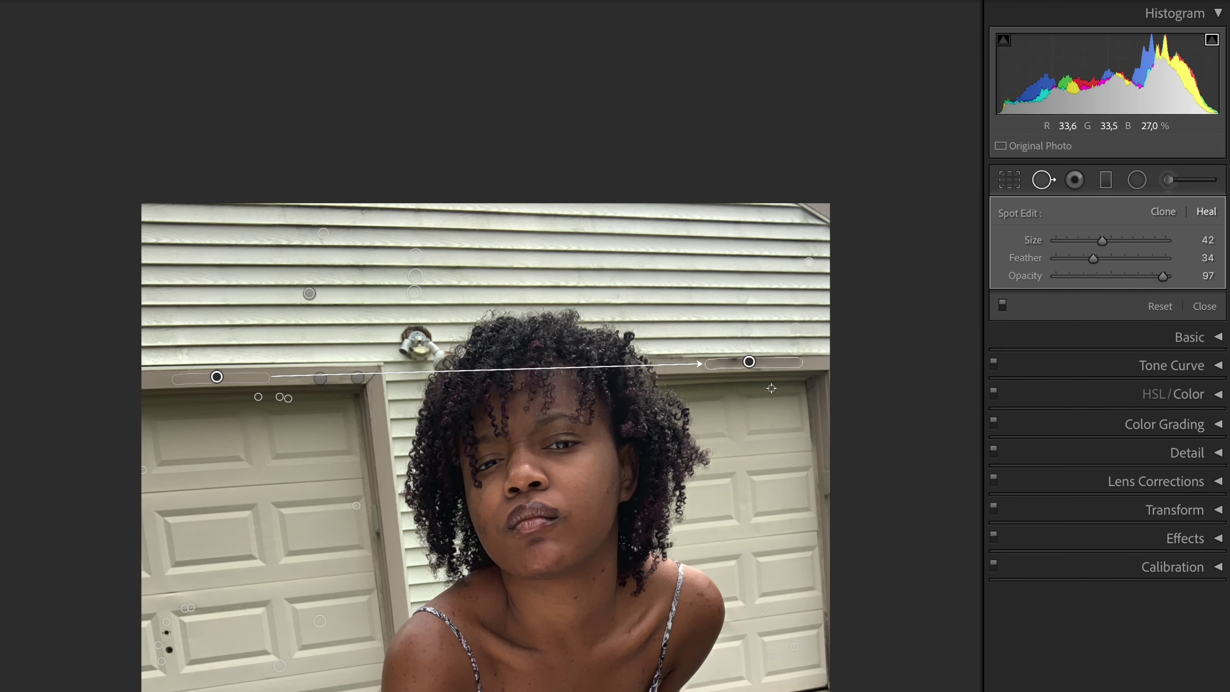
key("super+equal")
left_click_drag(498, 364, 494, 369)
key("shift+t")
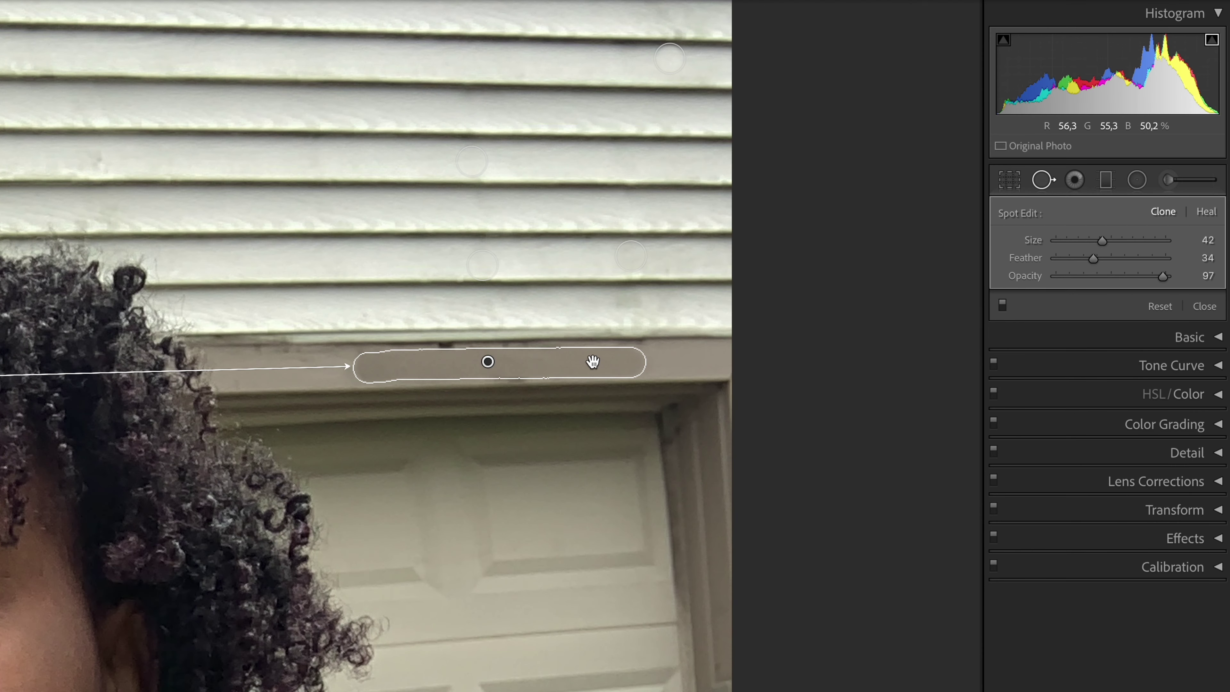
key("q")
key("q")
Step: Heal individual smudges on the trim above the right-hand garage door at size 42, reducing the feather to 0
left_click(600, 361)
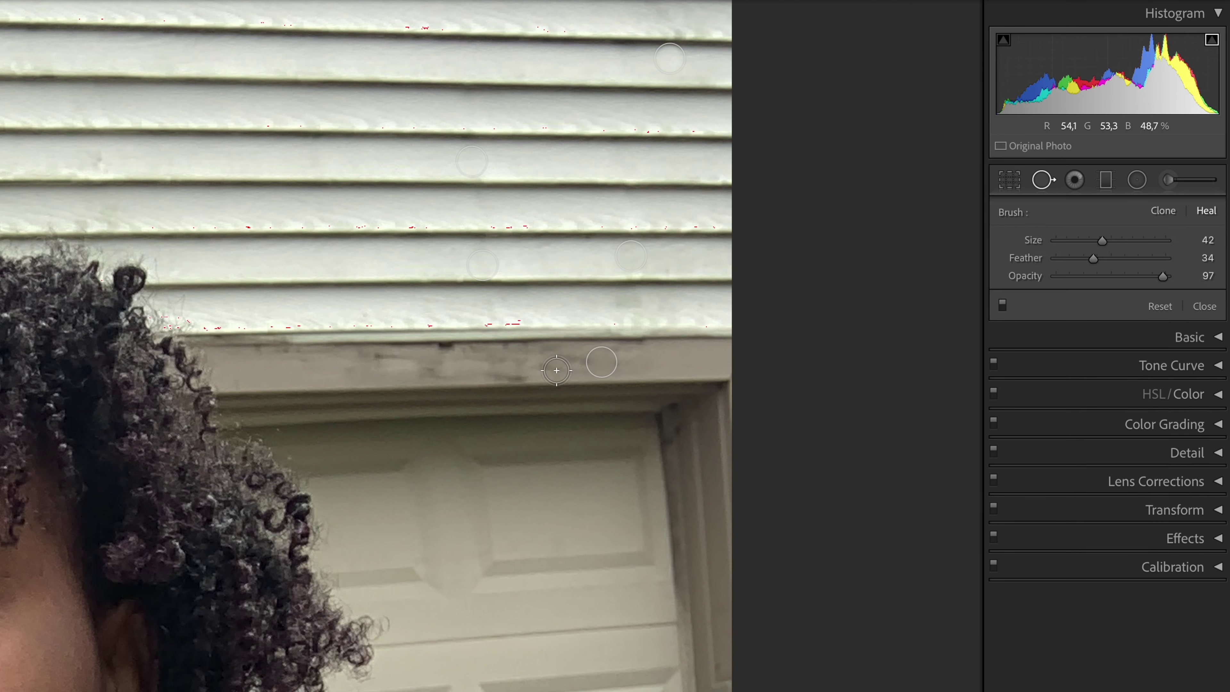
left_click_drag(1095, 257, 1046, 258)
key("q")
key("q")
left_click(352, 369)
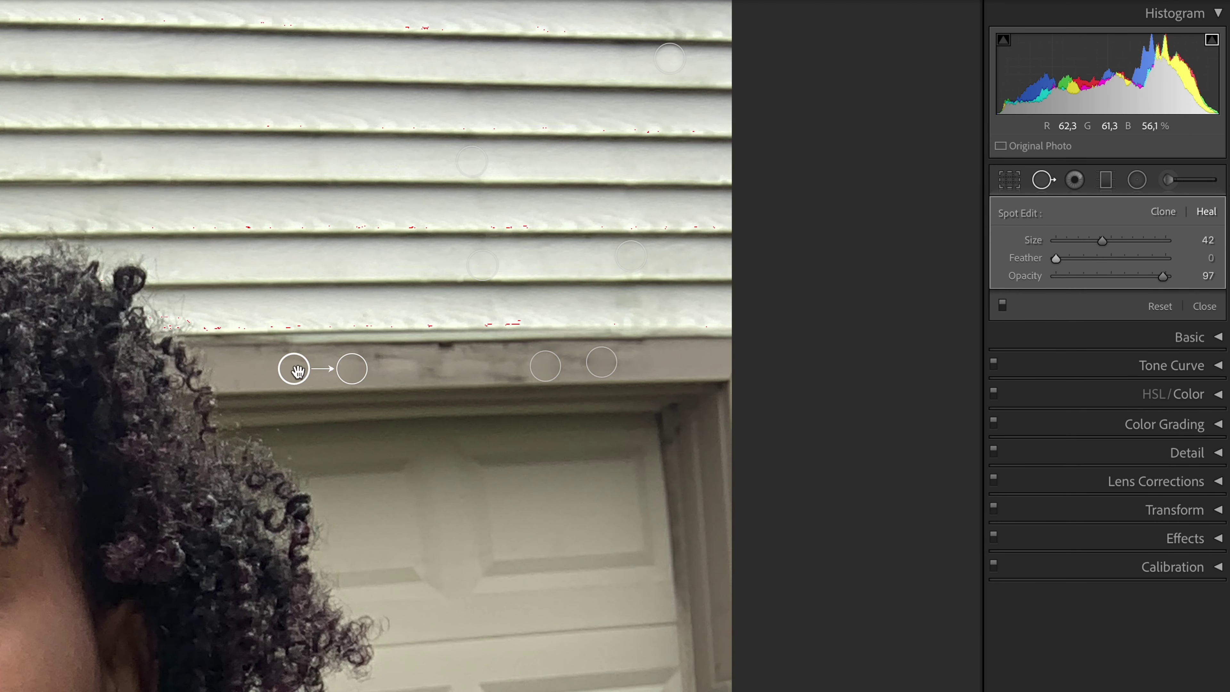
left_click(378, 370)
Step: Heal the dark smudges along the middle of the same trim, sampling from cleaner trim beside them
key("q")
key("q")
left_click(426, 369)
left_click_drag(480, 371, 307, 372)
left_click_drag(402, 372, 284, 371)
left_click(517, 368)
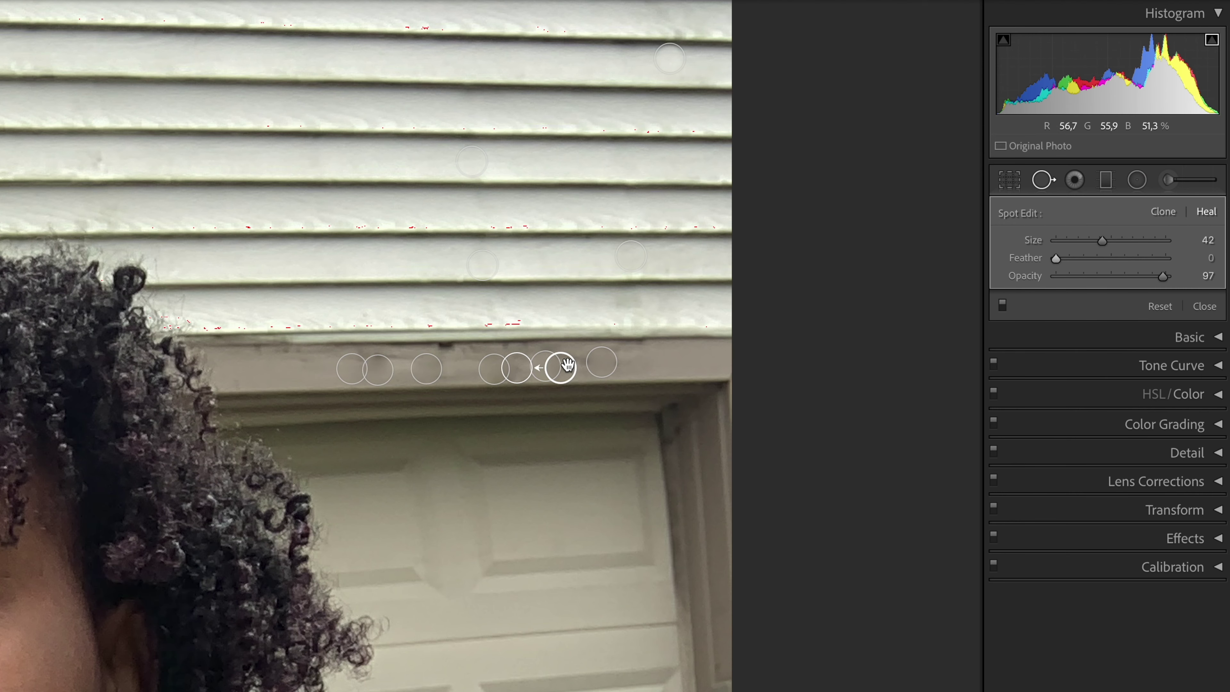
Step: Heal the mark just beneath the dark notch in the trim, sampling from the trim closer to the woman's hair
key("q")
key("q")
left_click(446, 356)
left_click_drag(641, 257, 310, 368)
key("q")
key("z")
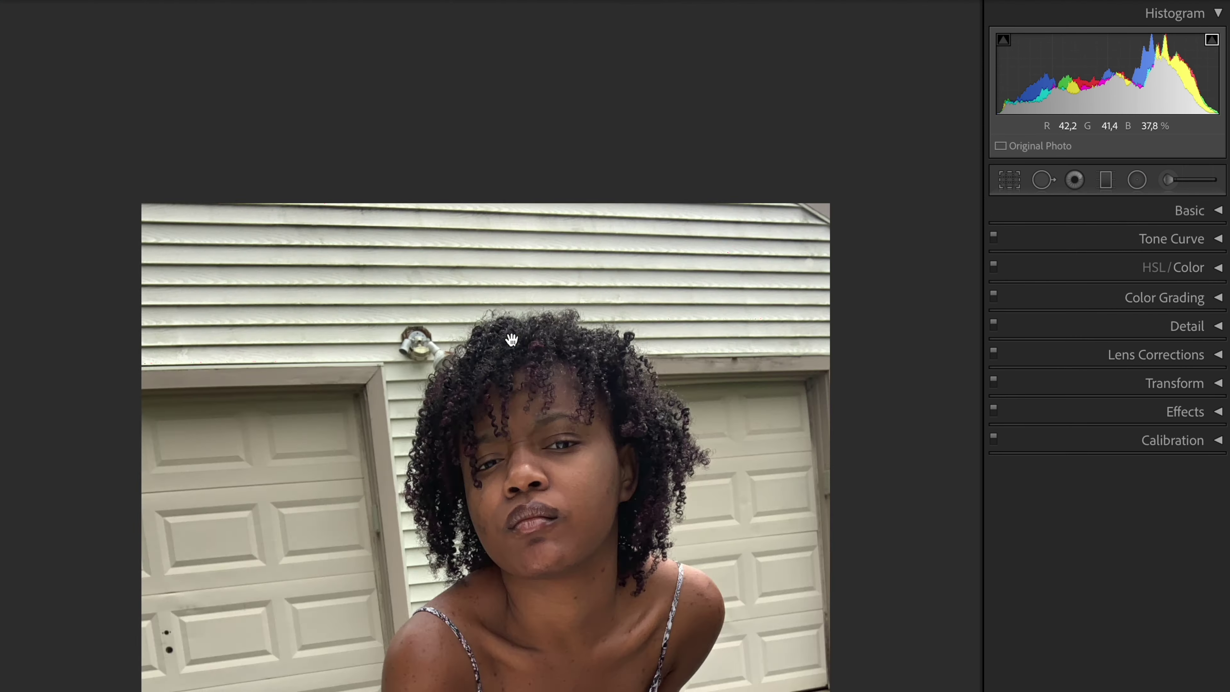
key("z")
key("q")
left_click_drag(168, 369, 172, 357)
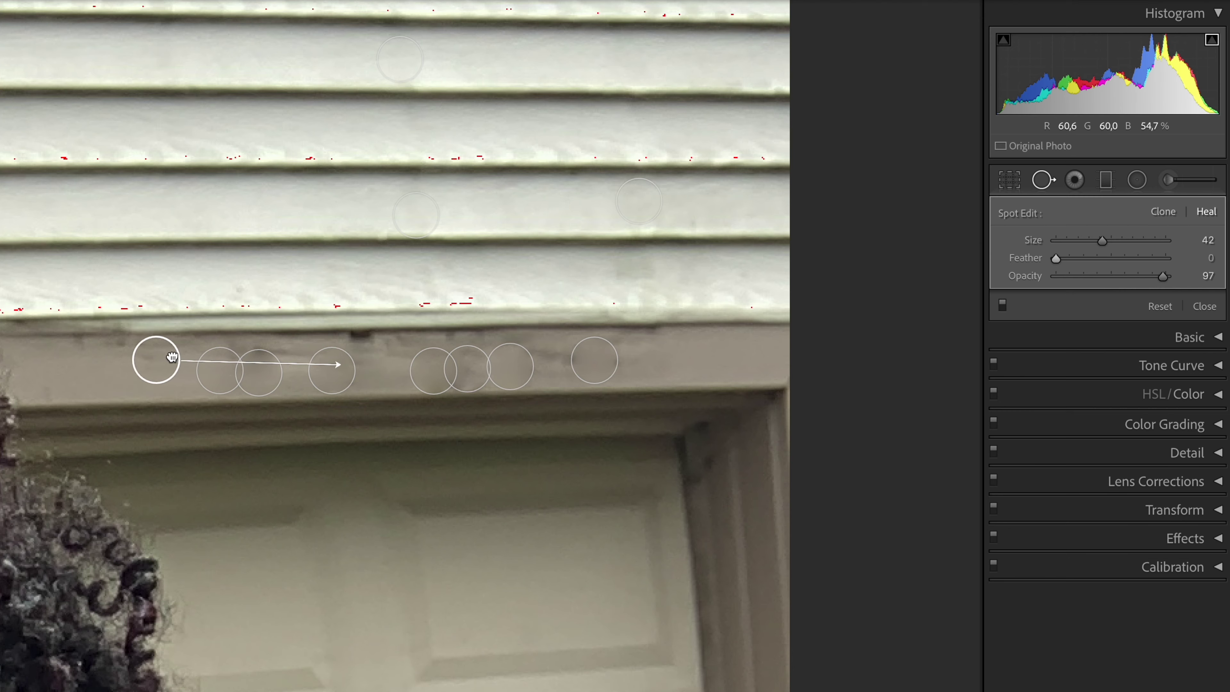
Step: Heal the thin dark notch on the trim's upper edge with a size 14 stroke, sampling from farther along that edge
key("q")
left_click(409, 367)
key("q")
scroll(302, 280, "down", 5)
left_click_drag(332, 282, 272, 285)
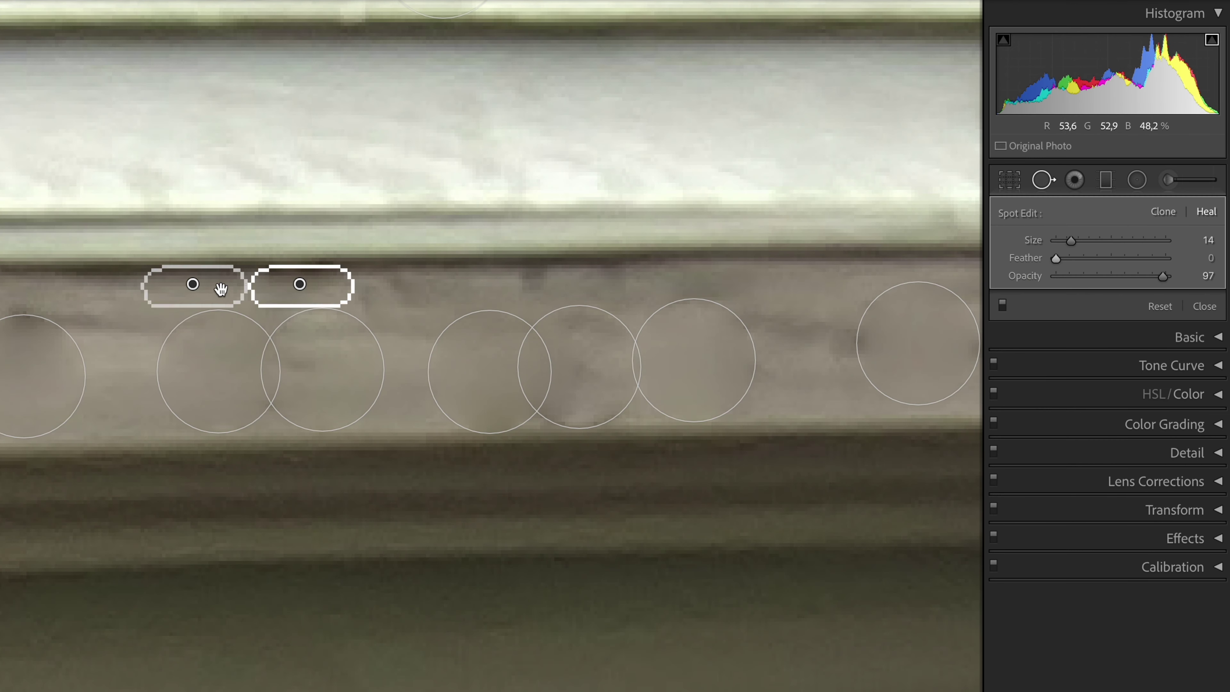
left_click_drag(194, 285, 445, 282)
key("q")
left_click(445, 281)
key("q")
scroll(662, 357, "up", 5)
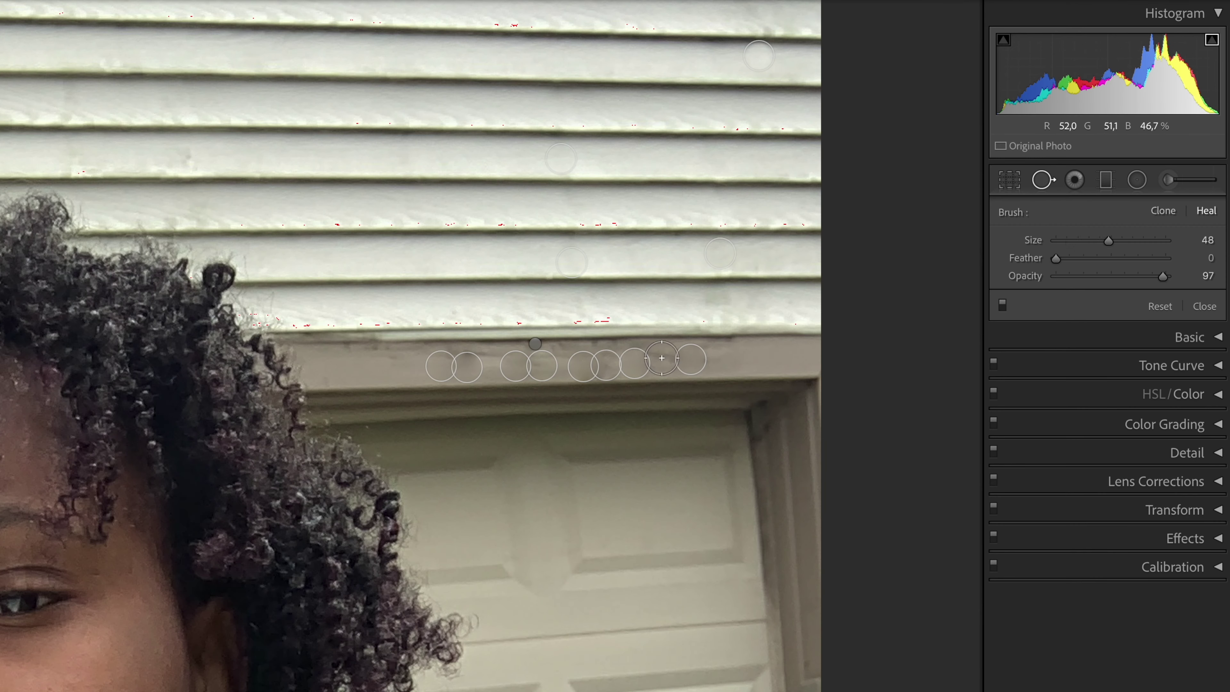
Step: Heal the remaining smudges near both ends of the trim, sampling from the clean section above the door's outer corner
left_click(662, 357)
left_click_drag(595, 510, 778, 363)
left_click_drag(342, 367, 381, 366)
mouse_move(532, 507)
left_mouse_down()
mouse_move(620, 395)
mouse_move(776, 357)
left_mouse_up()
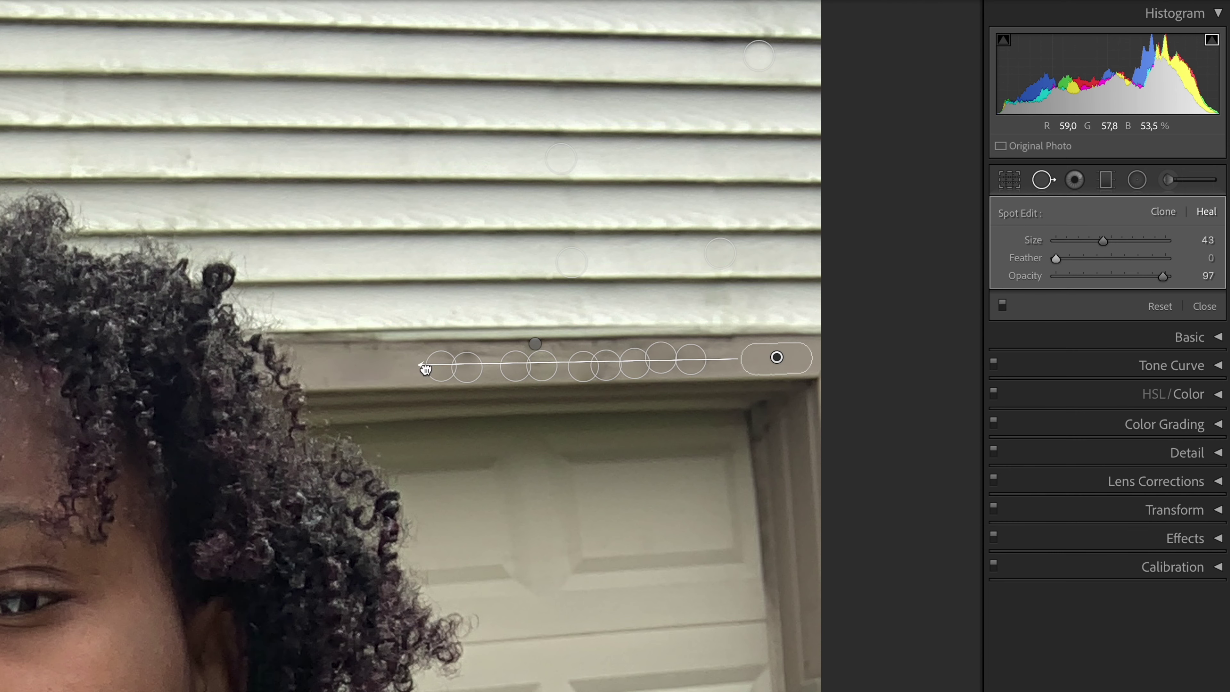
key("q")
Step: Heal the blemishes across the woman's cheek on the ear side, down to the jaw, using size 43 and feather 0
key("super+minus")
key("super+minus")
key("super+equal")
key("super+equal")
scroll(489, 360, "down", 8)
scroll(479, 360, "left", 7)
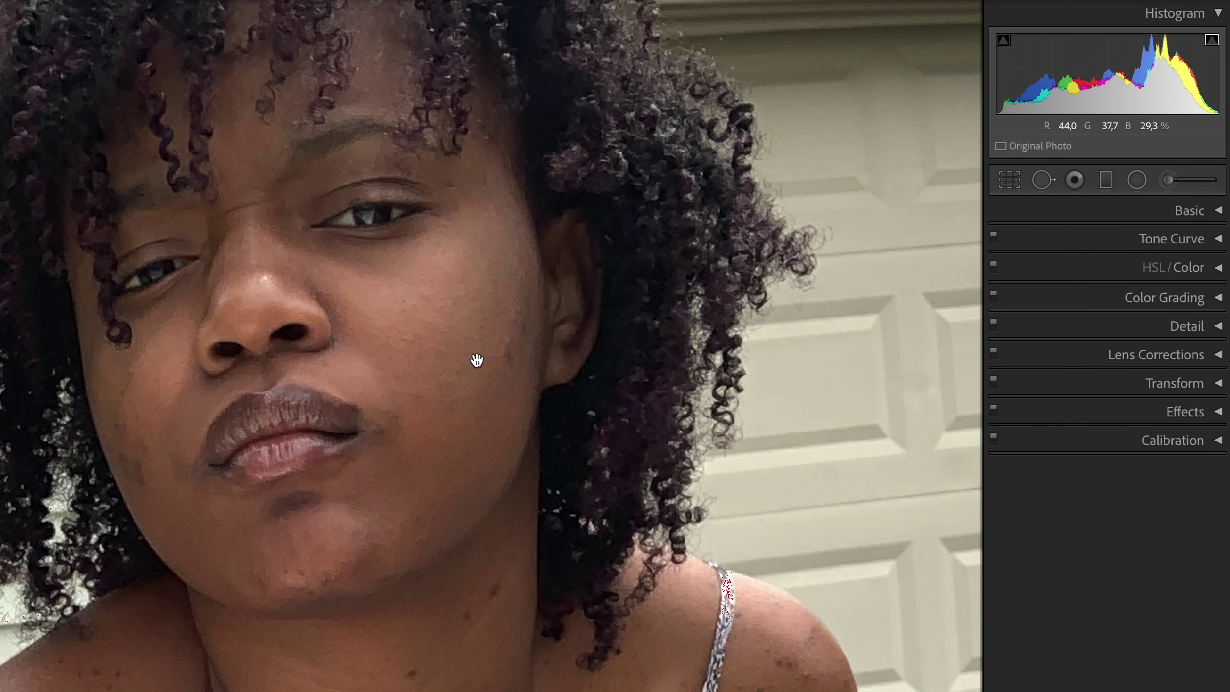
key("q")
left_click(406, 303)
left_click_drag(483, 450, 371, 341)
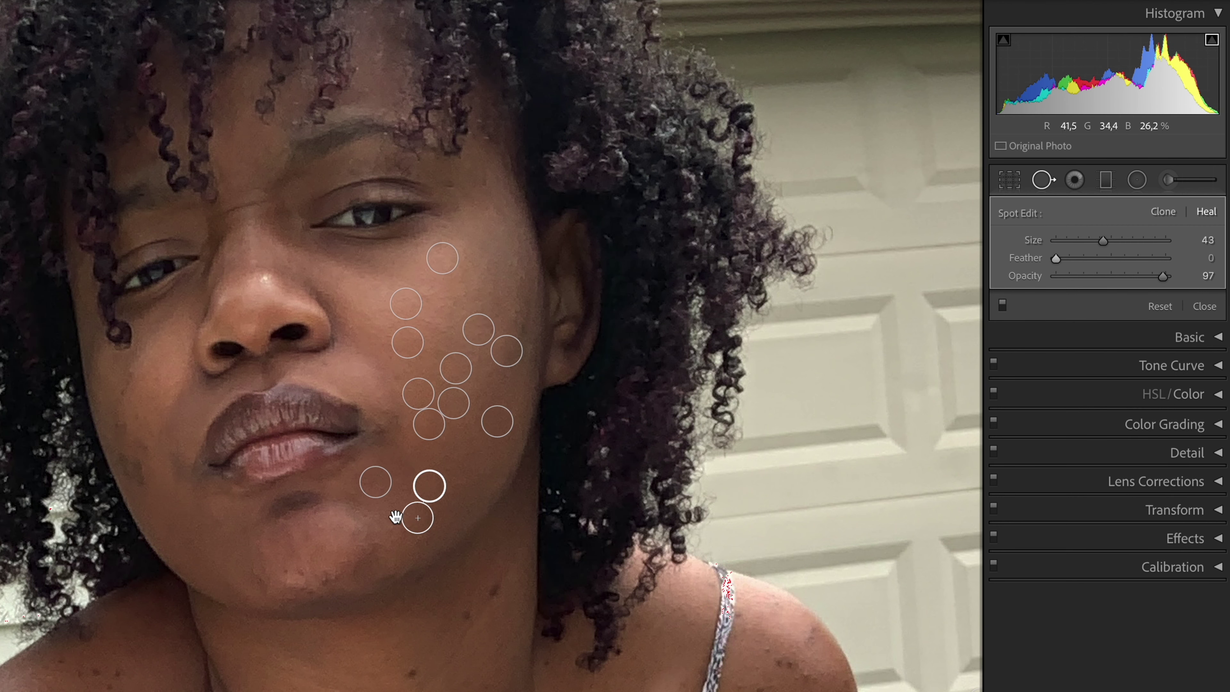
Step: Heal the blemish on the lower chin at size 43
key("q")
scroll(352, 511, "left", 4)
scroll(353, 511, "down", 2)
key("q")
left_click(459, 489)
key("q")
Step: Heal the dark patches on the opposite cheek, beside the corner of the mouth
key("super+equal")
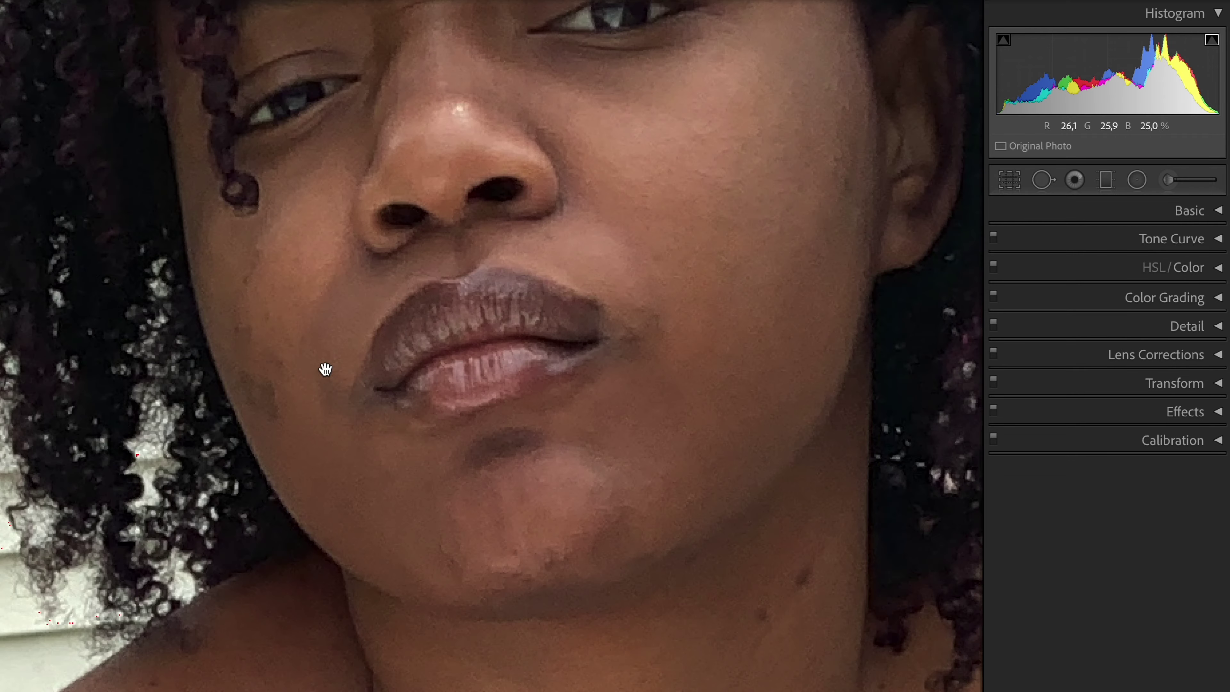
scroll(324, 368, "left", 4)
key("q")
left_click(398, 371)
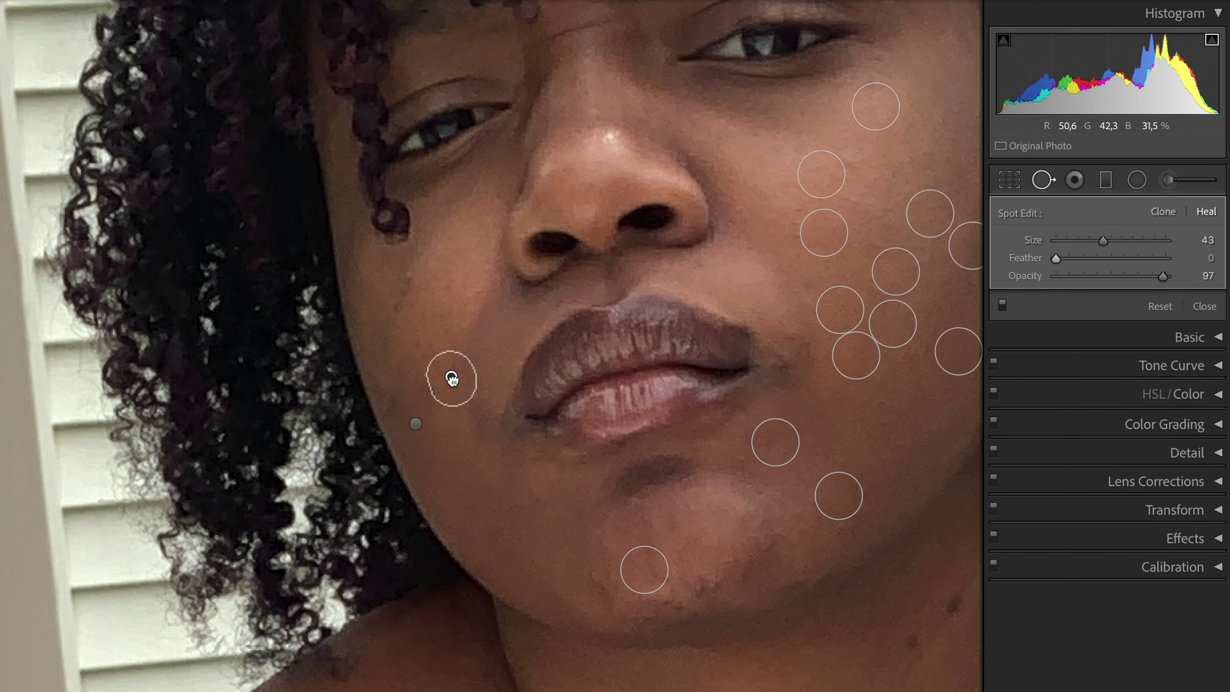
key("q")
key("q")
Step: Heal the small marks higher on the same cheek, below the hanging curl
scroll(434, 391, "down", 5)
left_click(431, 391)
left_click(395, 305)
left_click(407, 275)
key("q")
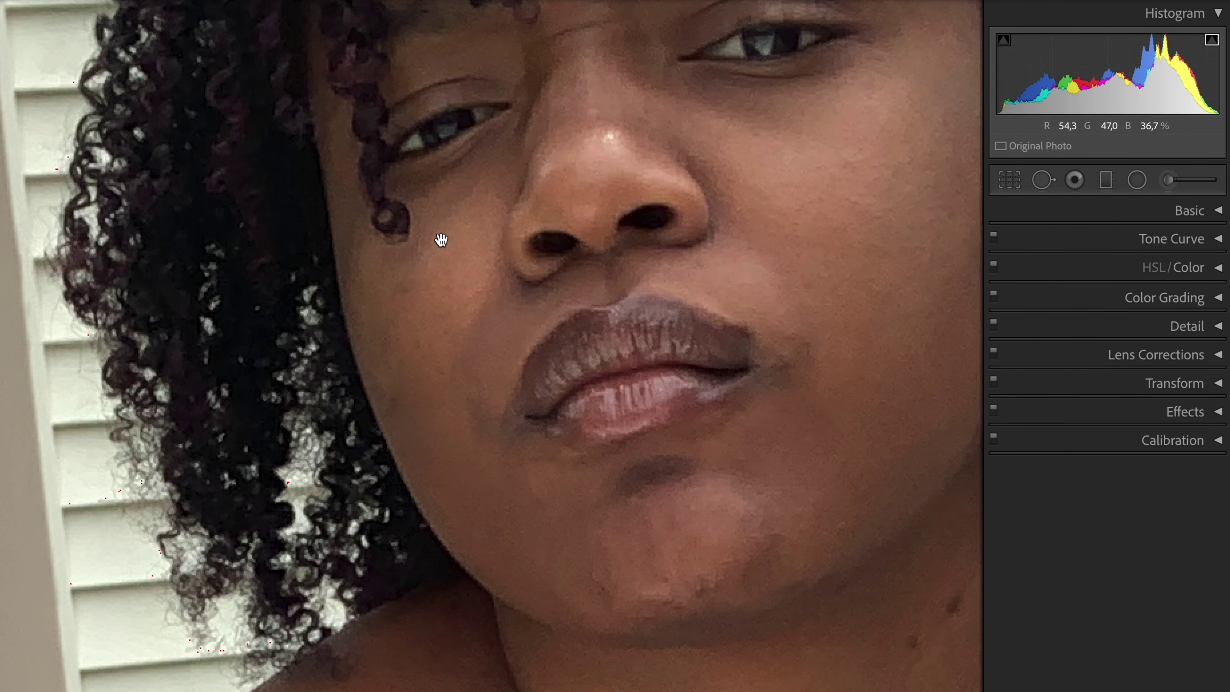
Step: Heal the remaining small blemishes on the chin at size 30
key("super+minus")
key("q")
left_click_drag(672, 510, 734, 509)
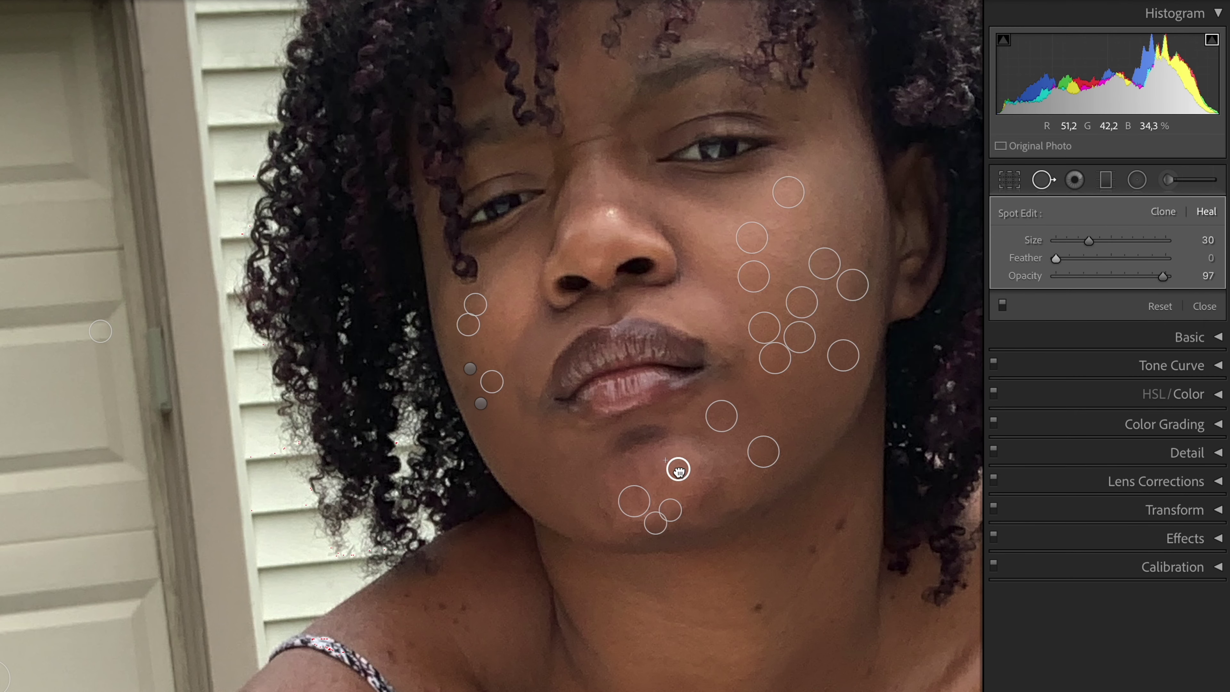
key("q")
key("super+minus")
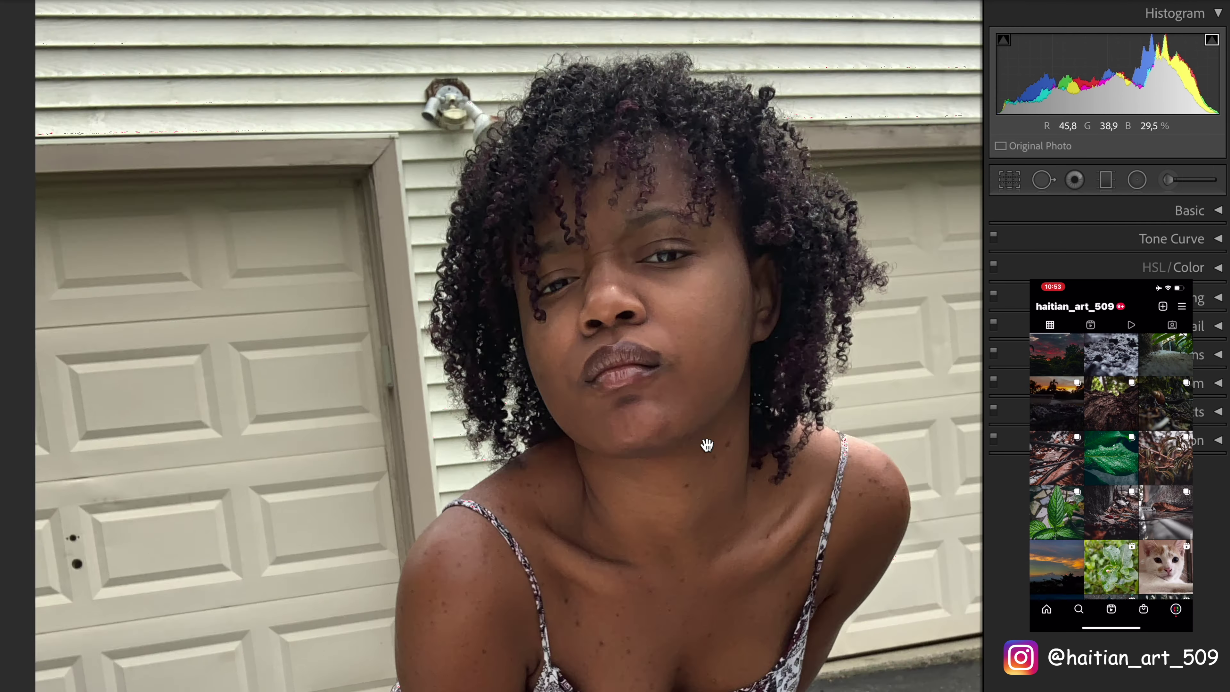
Step: Heal the moles down the side and base of the neck at size 30, sampling from clear skin nearby
key("super+equal")
left_click_drag(705, 443, 657, 440)
key("q")
left_click(585, 371)
left_click(559, 399)
left_click(502, 456)
left_click(611, 519)
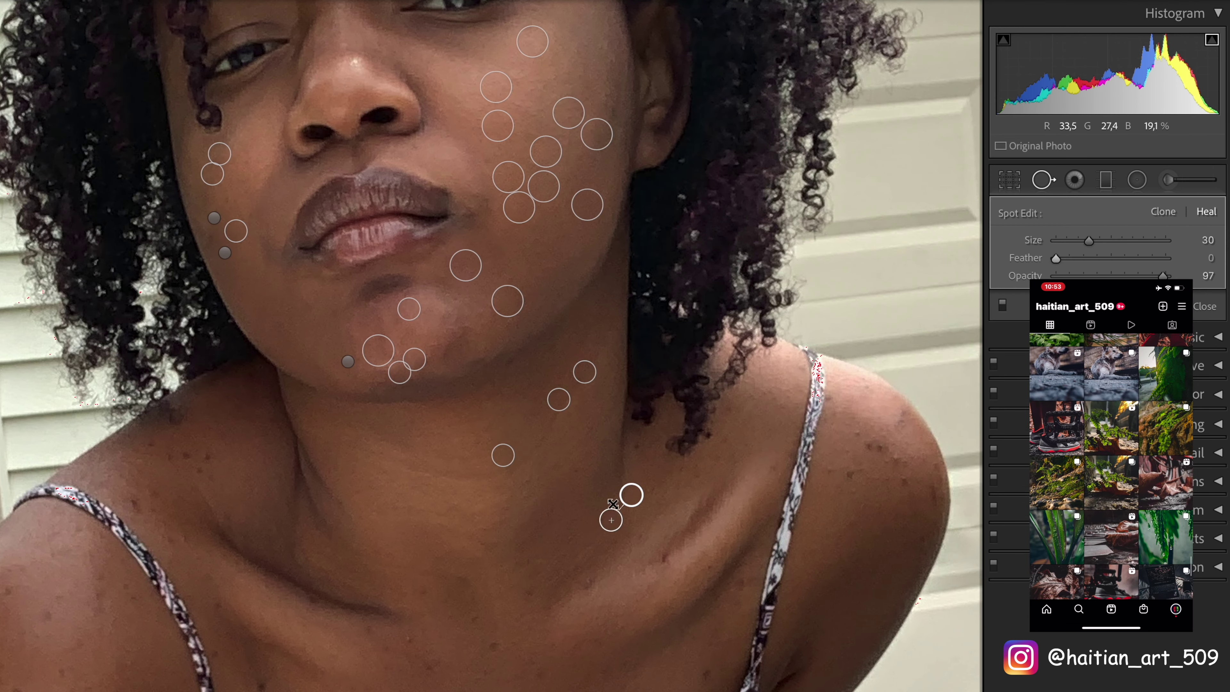
left_click_drag(631, 495, 597, 499)
Step: Heal the dark spots around the throat, the collarbones and the upper chest
left_click(570, 537)
left_click(587, 582)
left_click(527, 481)
left_click(481, 539)
left_click_drag(494, 581, 436, 371)
scroll(435, 435, "up", 2)
left_click(435, 435)
left_click(366, 380)
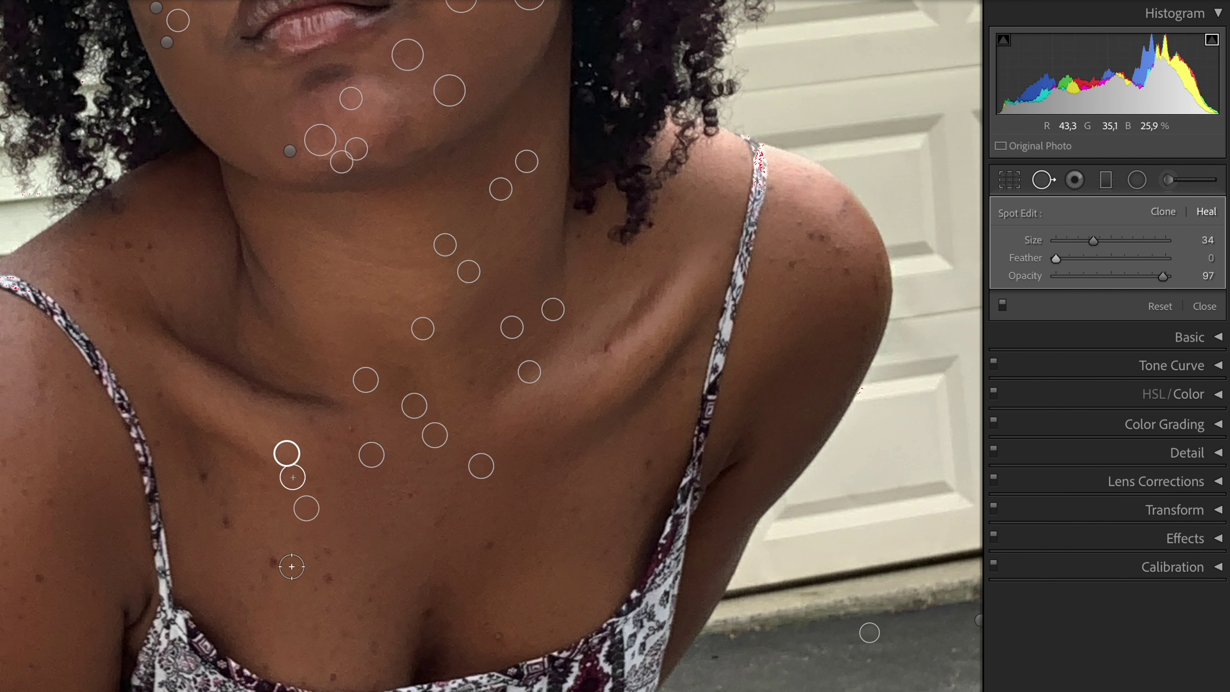
Step: Heal the spots across the lower chest and collarbone at size 35, undoing the last collarbone heal
left_click_drag(256, 595, 272, 605)
left_click(90, 691)
left_click(90, 689)
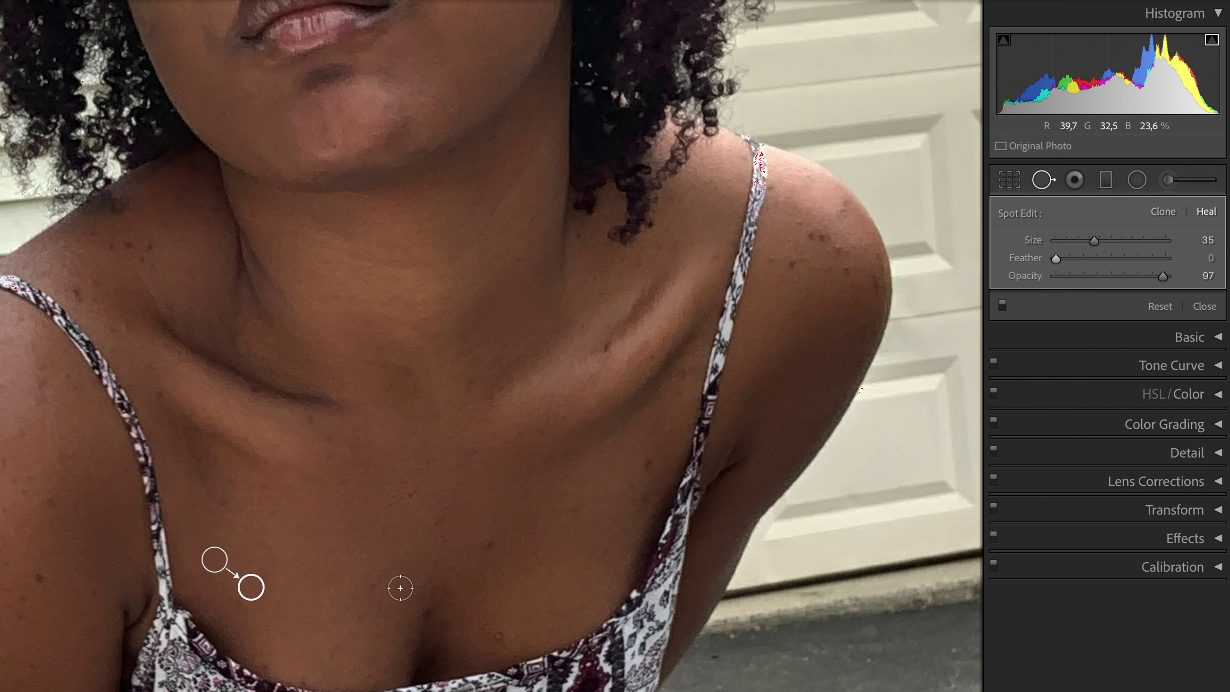
left_click_drag(444, 592, 551, 532)
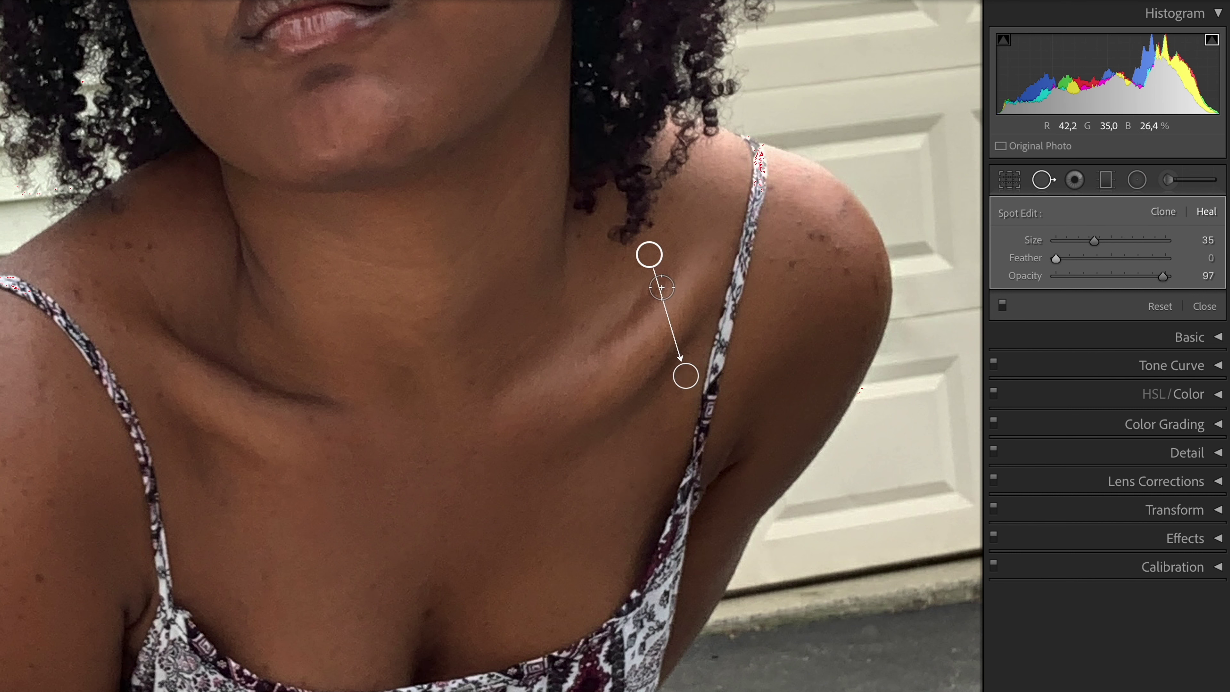
key("ctrl+z")
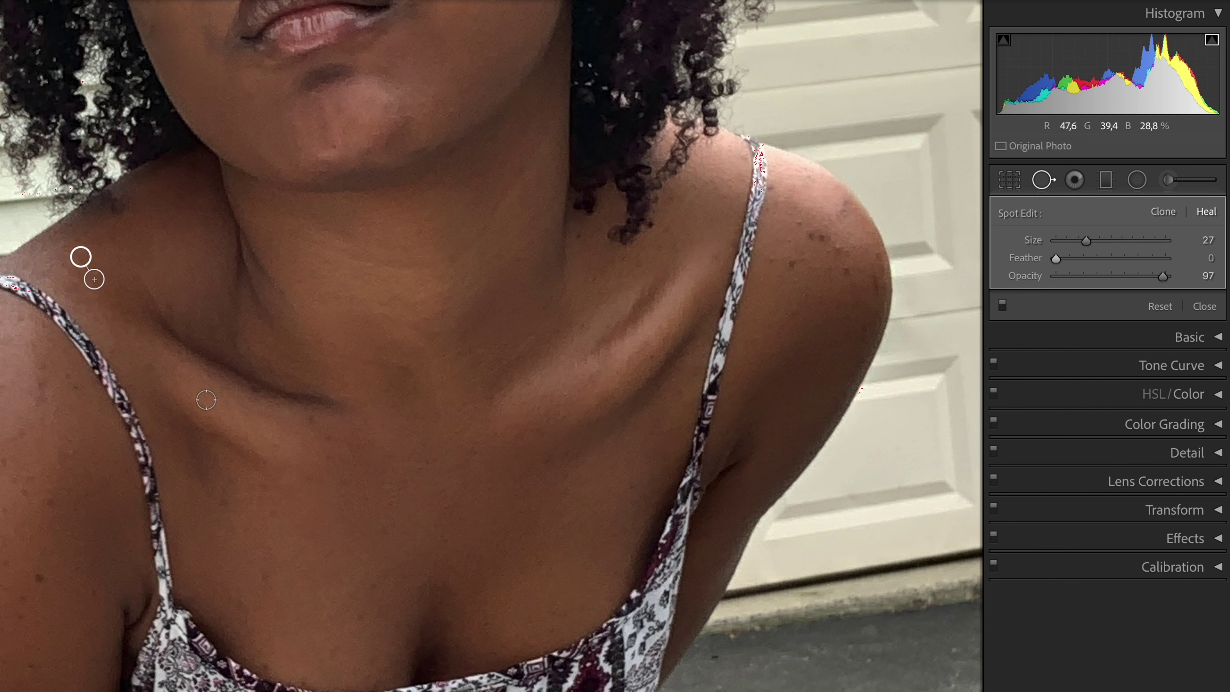
Step: Compare the before and after versions of the retouched portrait side by side
key("q")
key("super+minus")
key("y")
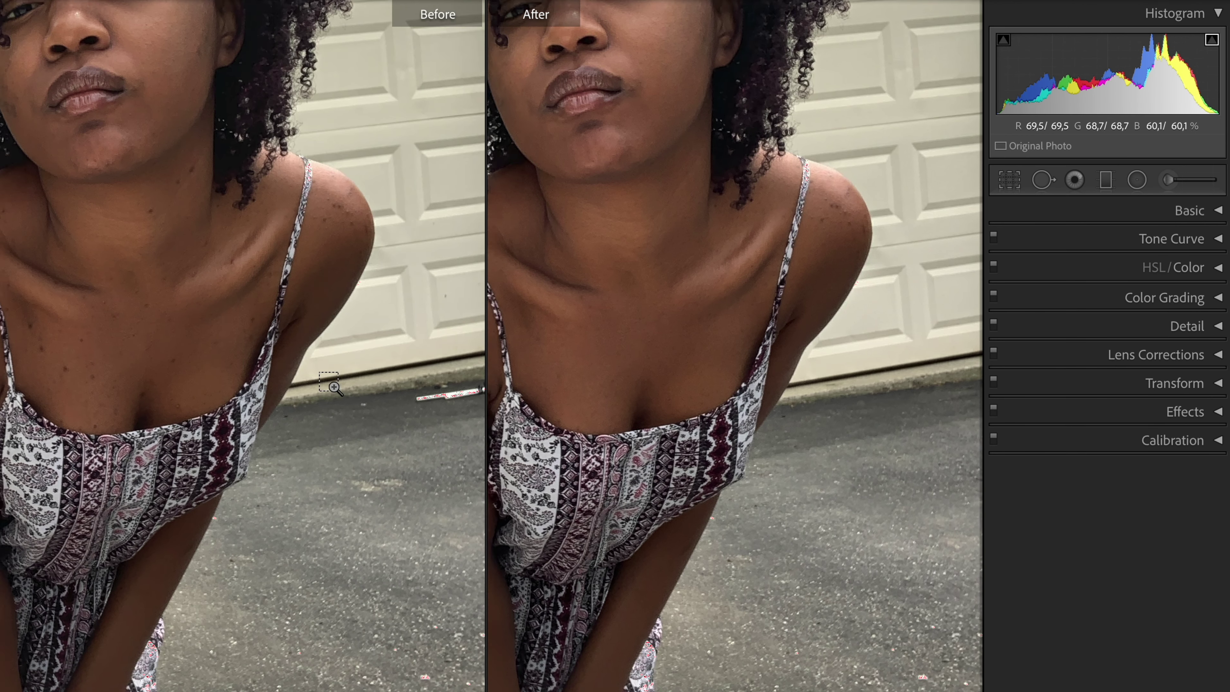
key("super+minus")
key("y")
Step: Heal the small spots on the shoulder and upper arm, reducing the size from 27 to 18 for the finest marks
left_click(406, 376)
key("q")
left_click(319, 310)
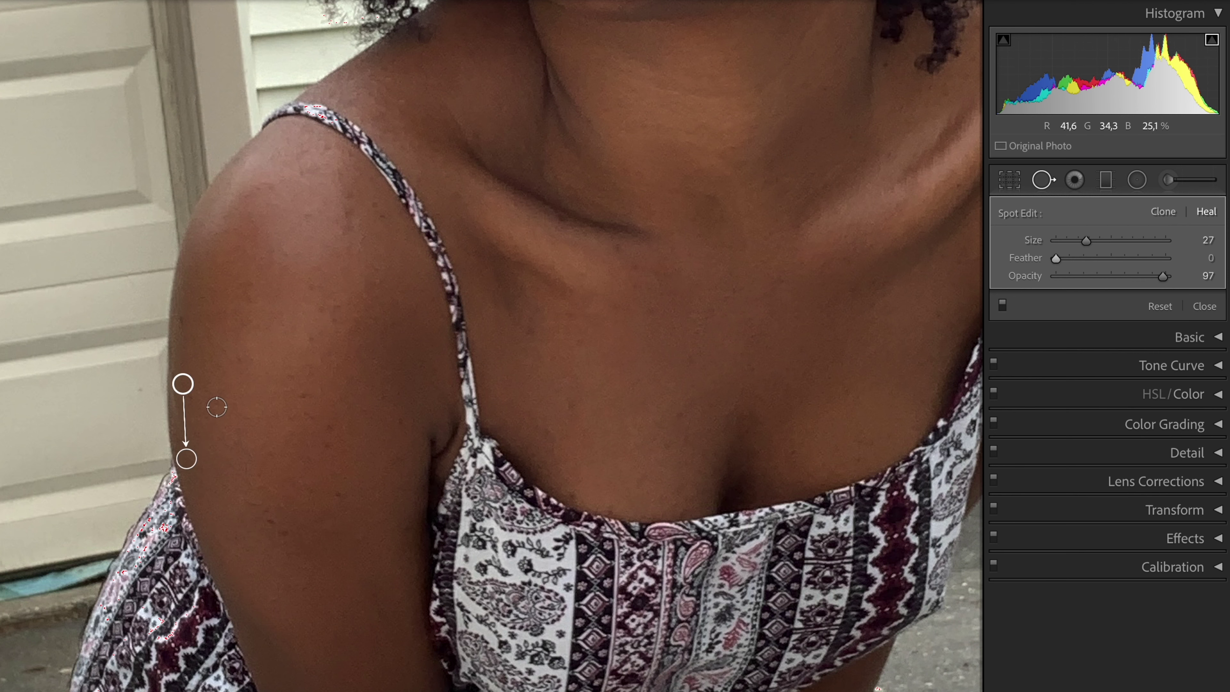
key("super+equal")
left_click(167, 461)
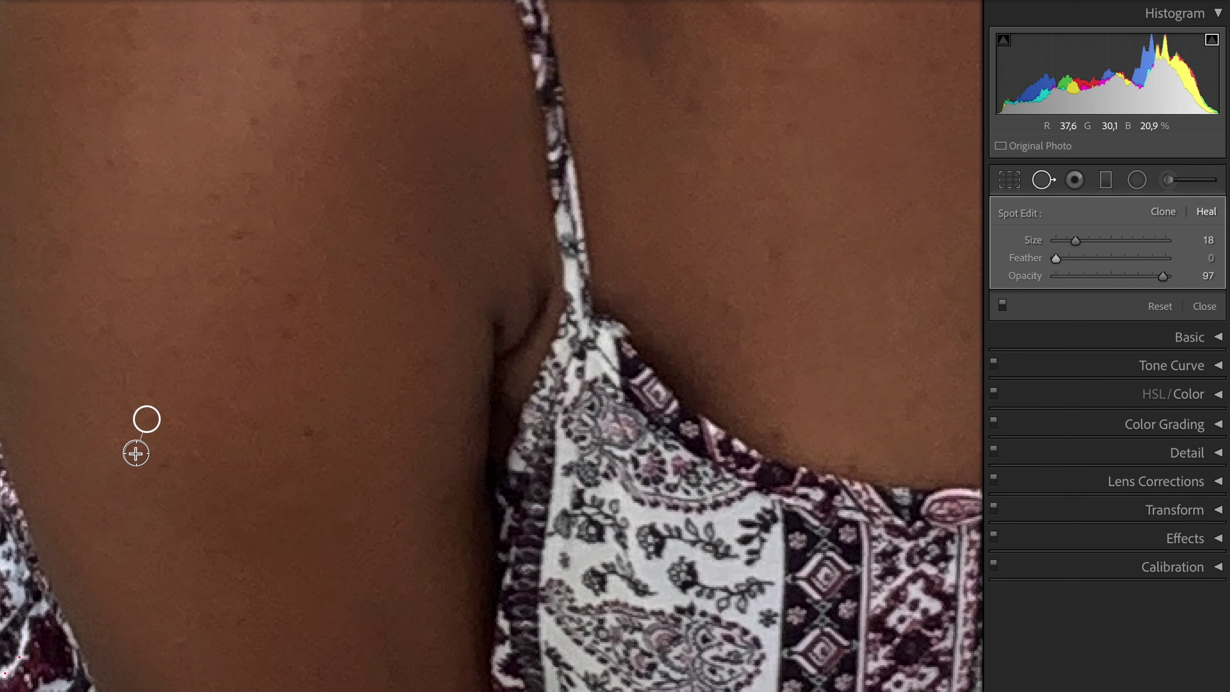
key("q")
key("super+minus")
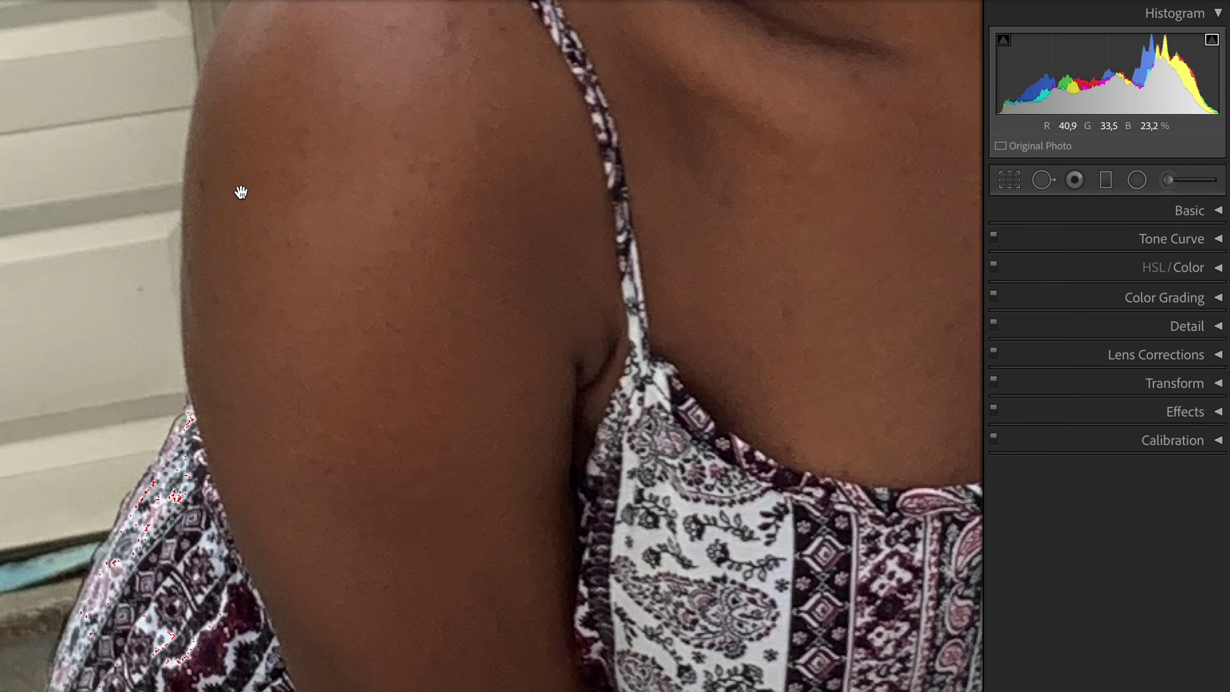
Step: Heal the remaining fine marks on the shoulder beside the dress strap with a size 18 spot
left_click_drag(292, 132, 282, 331)
key("q")
left_click(456, 327)
left_click(462, 284)
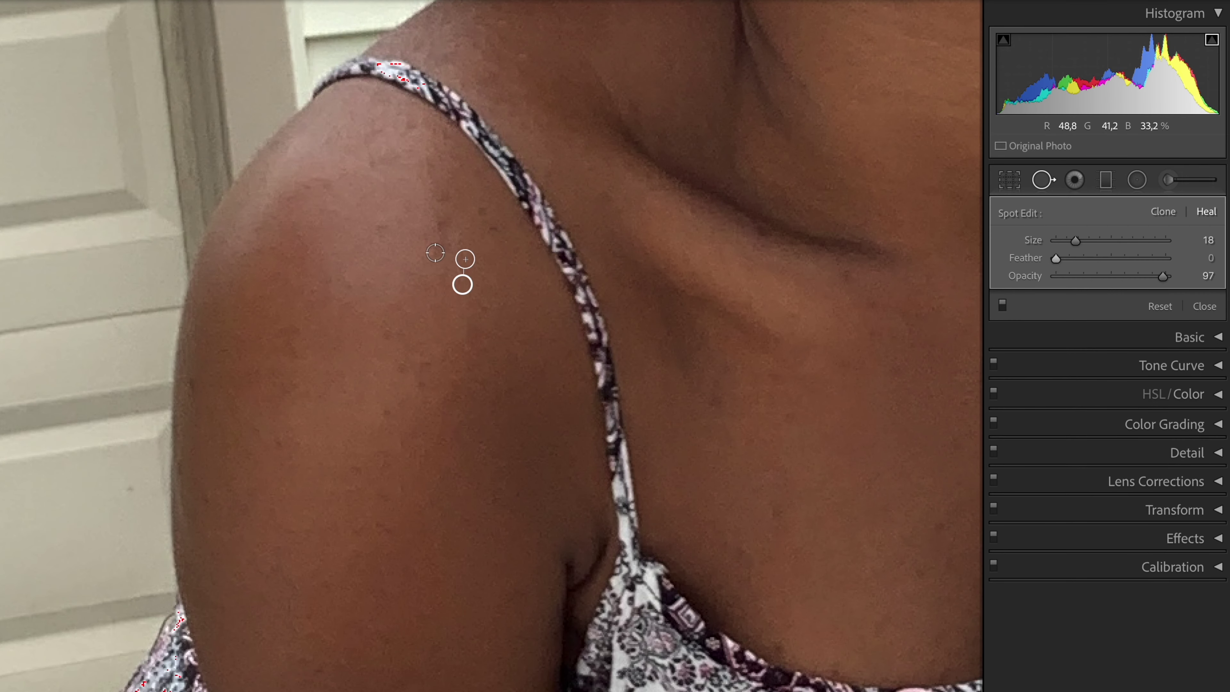
left_click(401, 166)
key("q")
left_click(439, 225)
Step: Heal the cluster of dark blemishes across the woman's other shoulder with a size 24 spot
left_click(683, 235)
key("q")
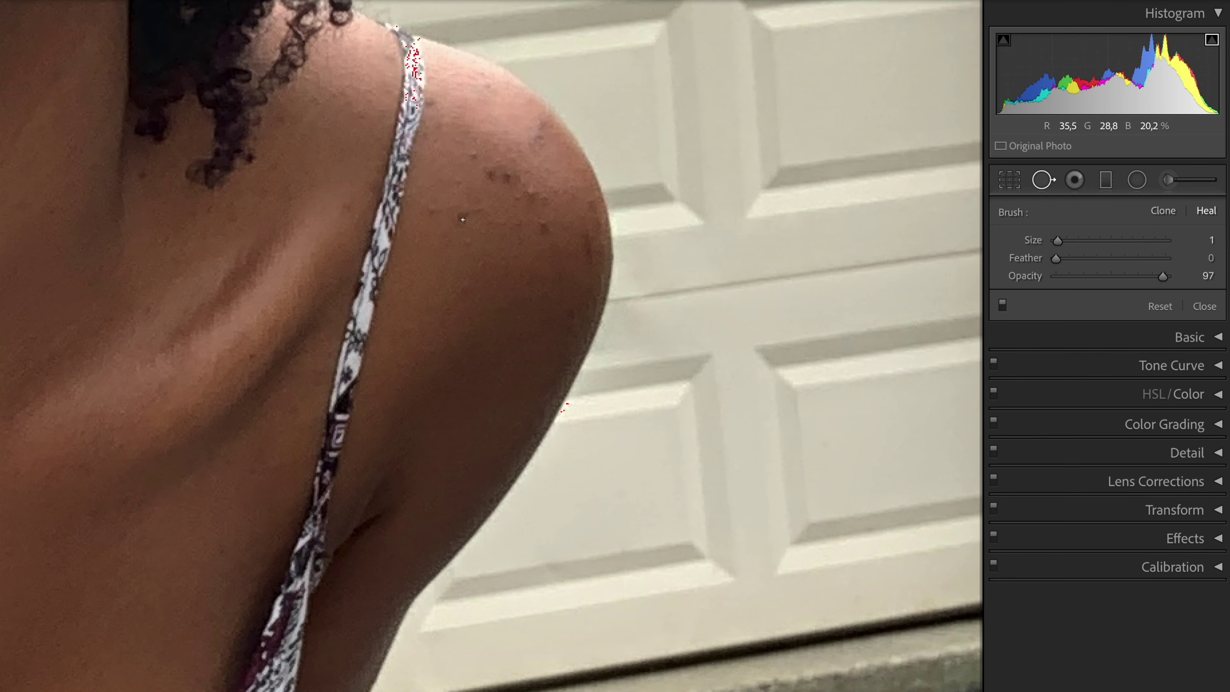
left_click(463, 219)
left_click(470, 155)
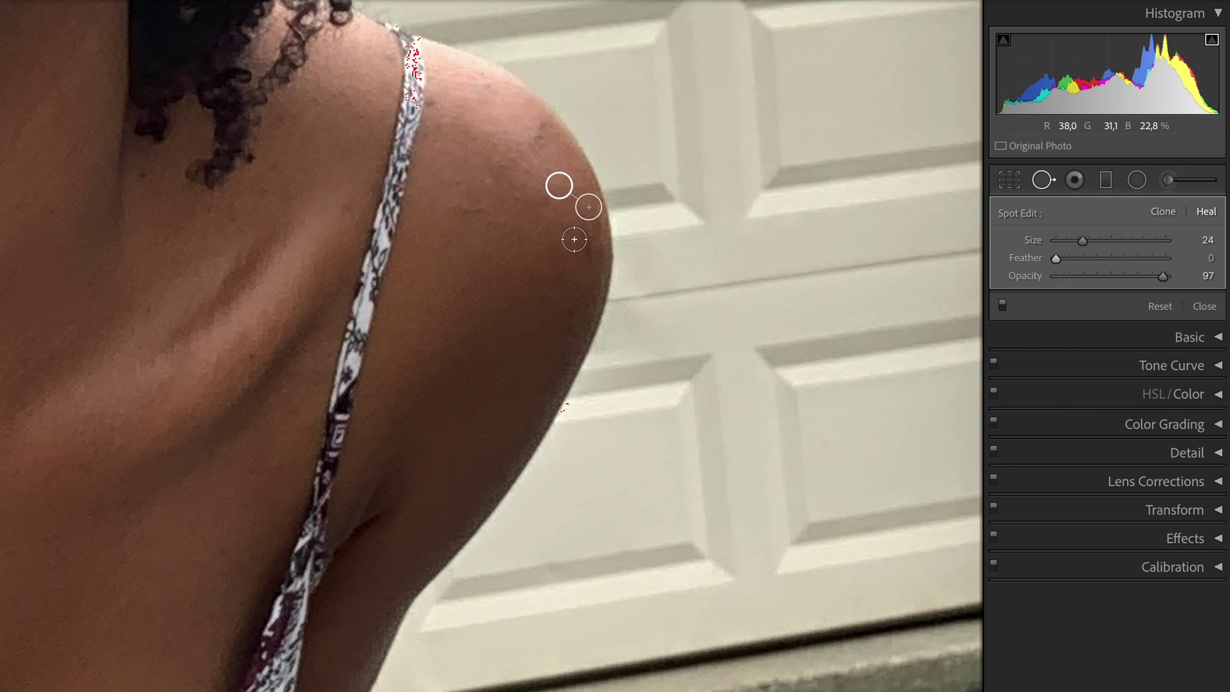
left_click_drag(560, 243, 560, 254)
left_click_drag(457, 210, 495, 211)
left_click_drag(487, 242, 477, 267)
left_click_drag(540, 127, 534, 146)
left_click_drag(460, 186, 435, 214)
left_click(438, 104)
left_click_drag(475, 115, 485, 122)
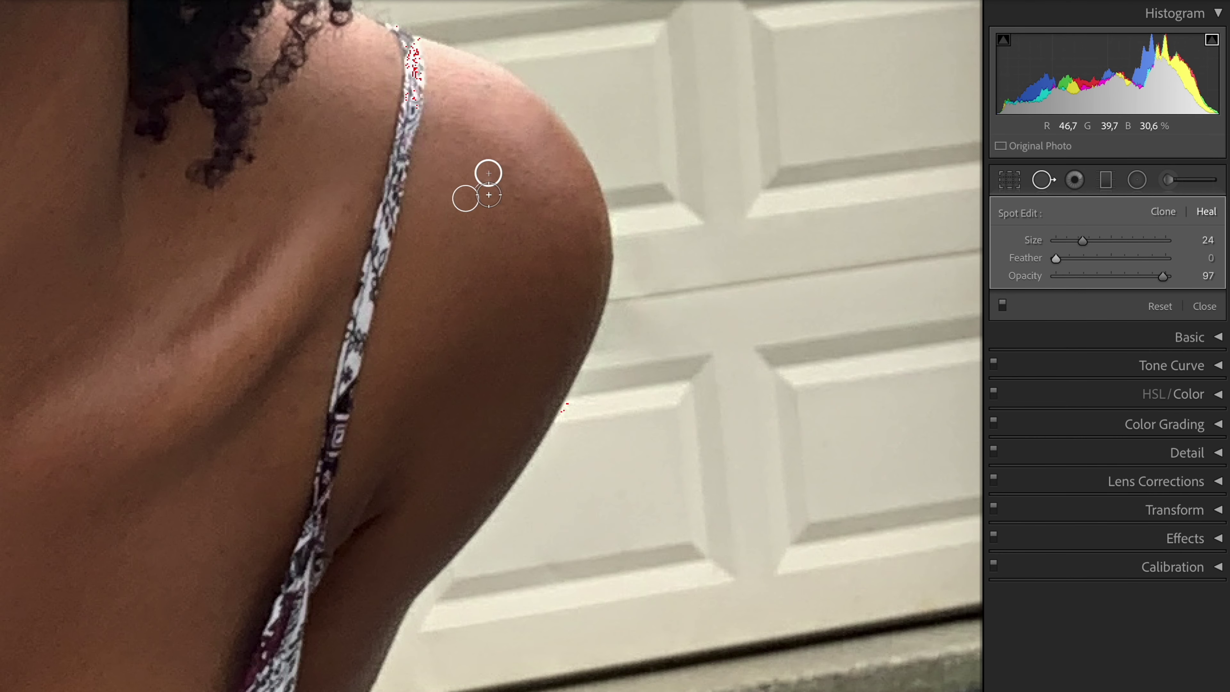
Step: Compare the whole portrait with and without the spot edits
key("q")
left_click(458, 211)
key("q")
left_click(1003, 308)
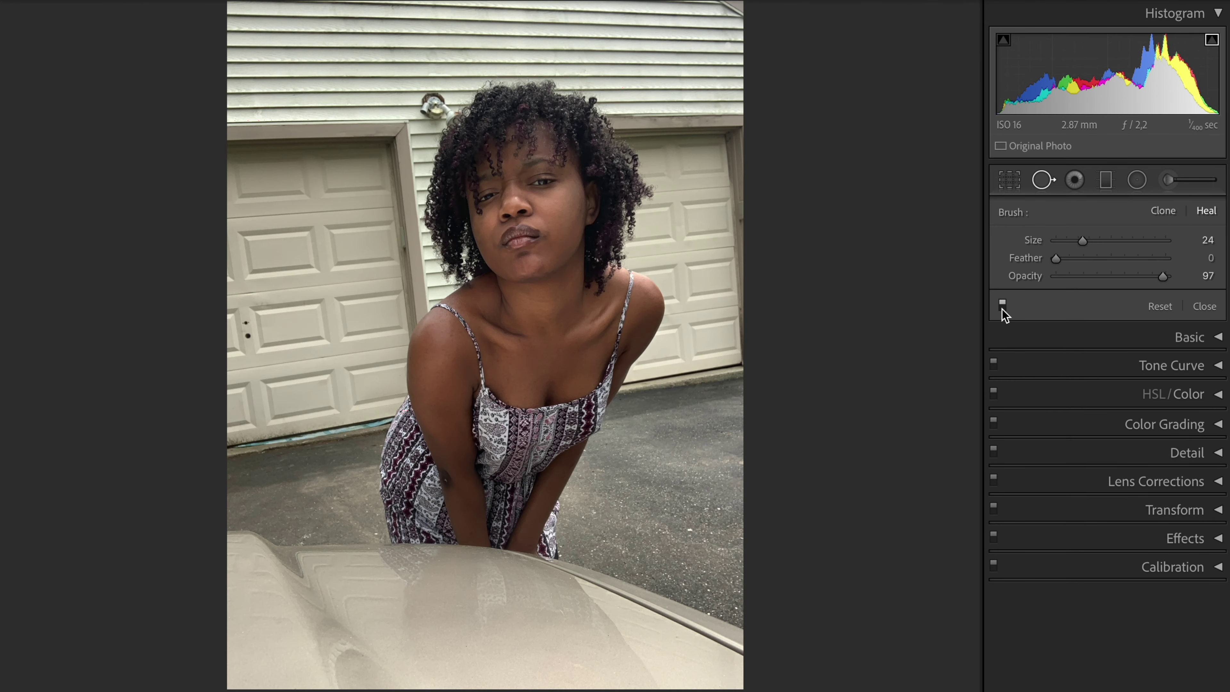
Step: Heal a mark on the car hood in front of the woman's arms at size 31
scroll(563, 377, "up", 5)
key("q")
left_click(386, 308)
left_click_drag(387, 308, 929, 36)
key("q")
scroll(185, 646, "down", 5)
left_click(250, 595)
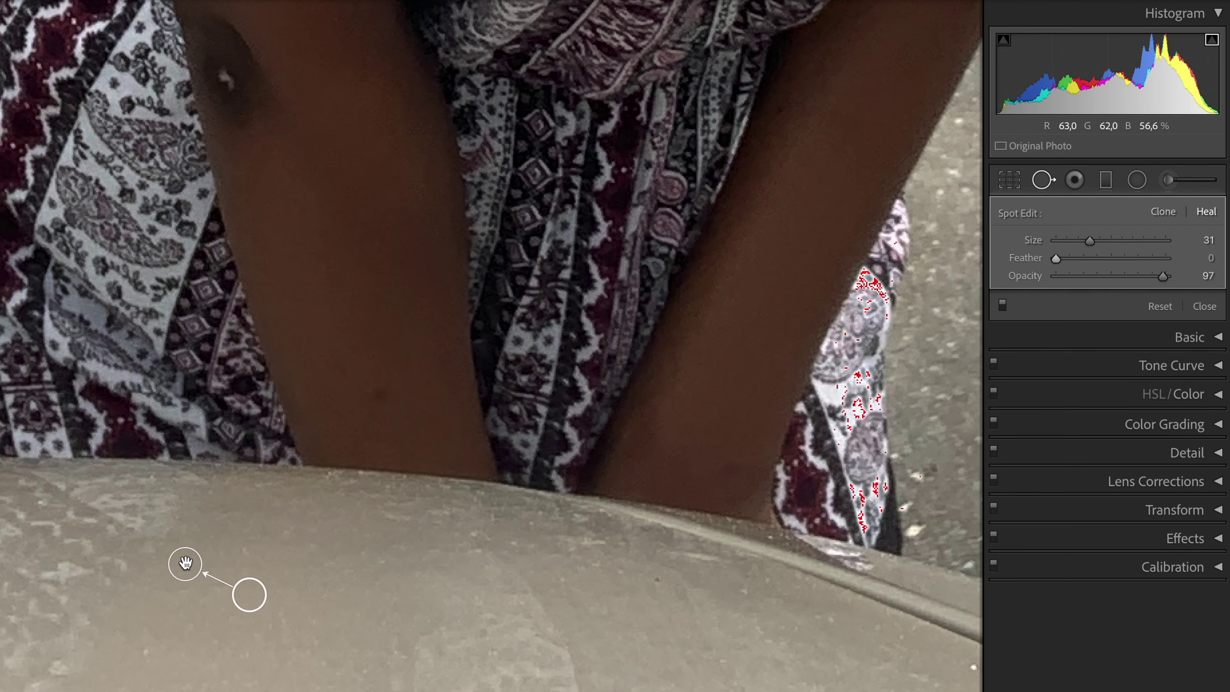
key("q")
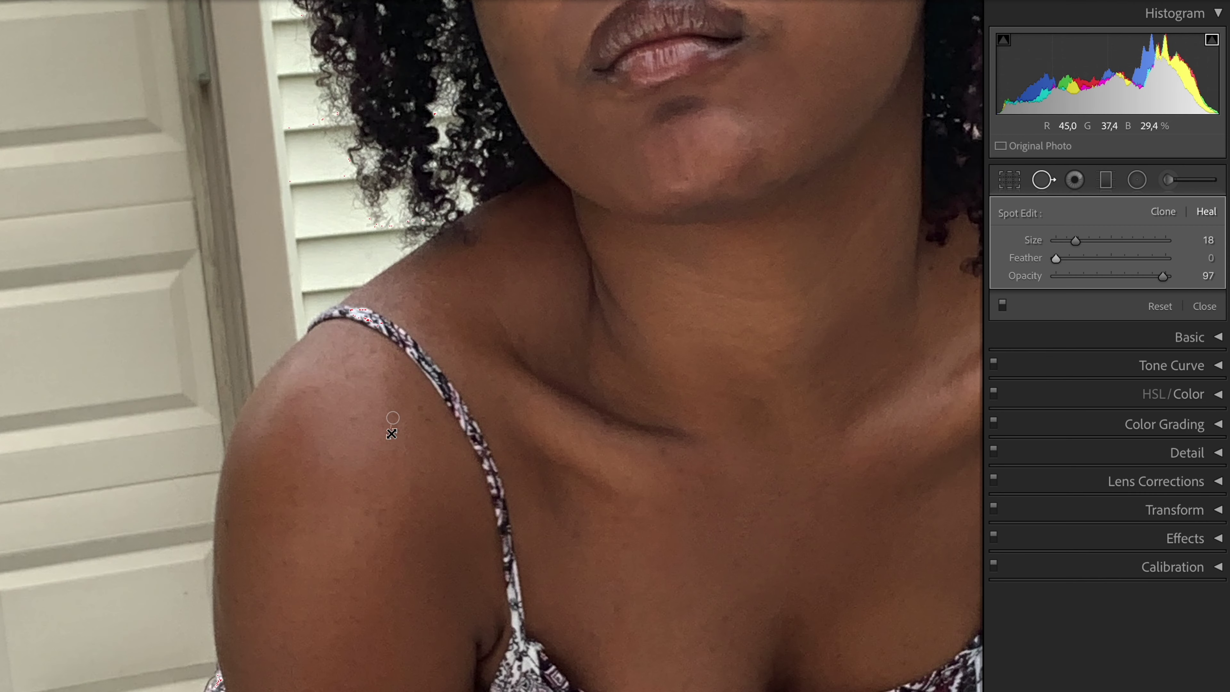
Step: Heal the leftover spots on the shoulder at size 18 and on the chest above the neckline at size 21
left_click_drag(419, 408, 428, 421)
left_click_drag(381, 376, 357, 358)
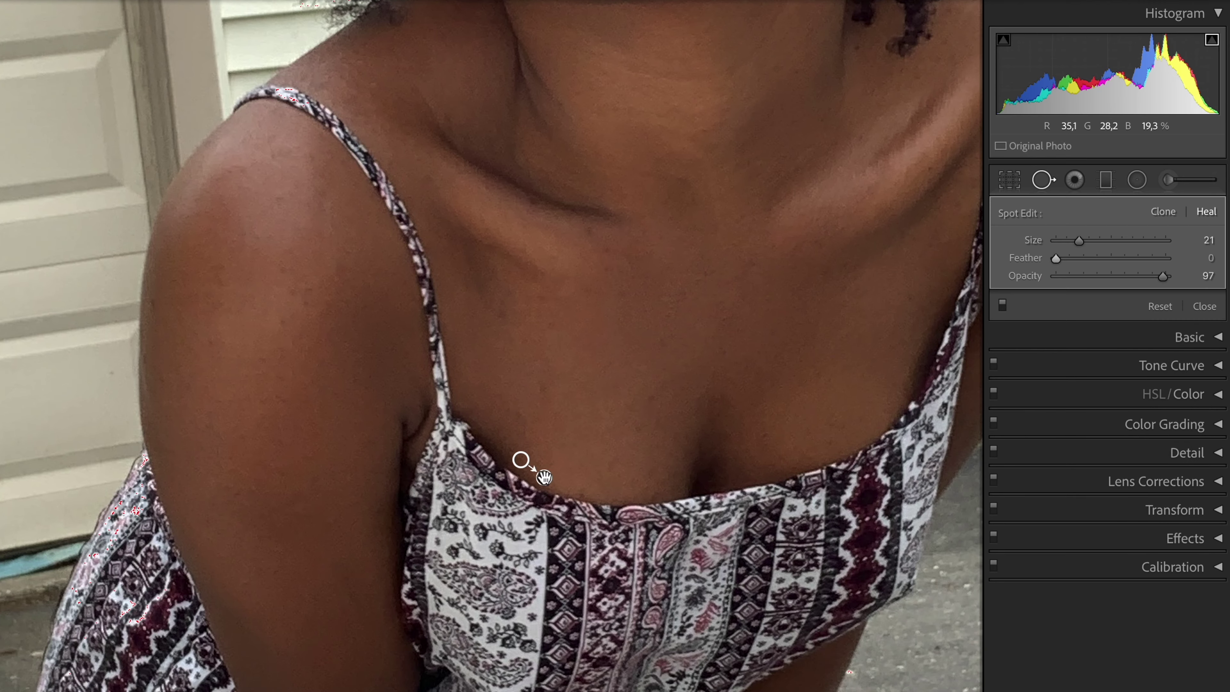
mouse_move(538, 401)
left_mouse_down()
mouse_move(556, 393)
mouse_move(531, 407)
left_mouse_up()
left_click(589, 231)
left_click(648, 398)
key("q")
left_click(662, 364)
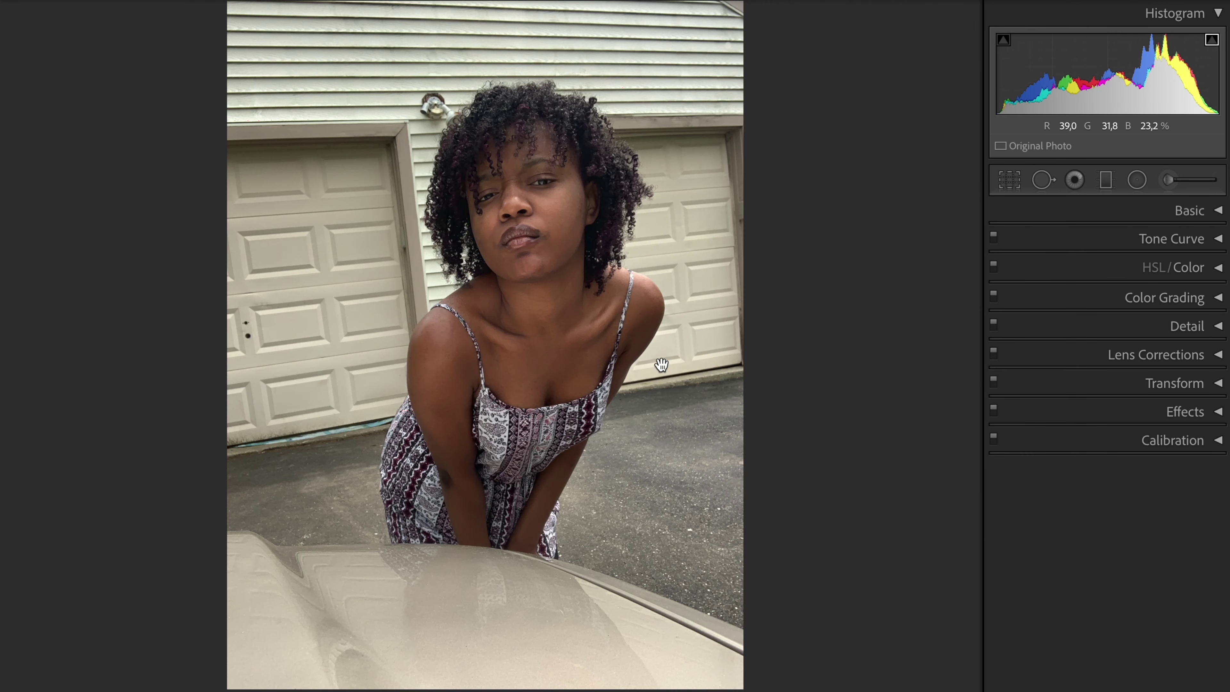
Step: Heal the leftover marks on the driveway beside the woman's dress
left_click(375, 453)
key("q")
left_click_drag(405, 462, 428, 462)
left_click(485, 285)
key("q")
left_click(378, 455)
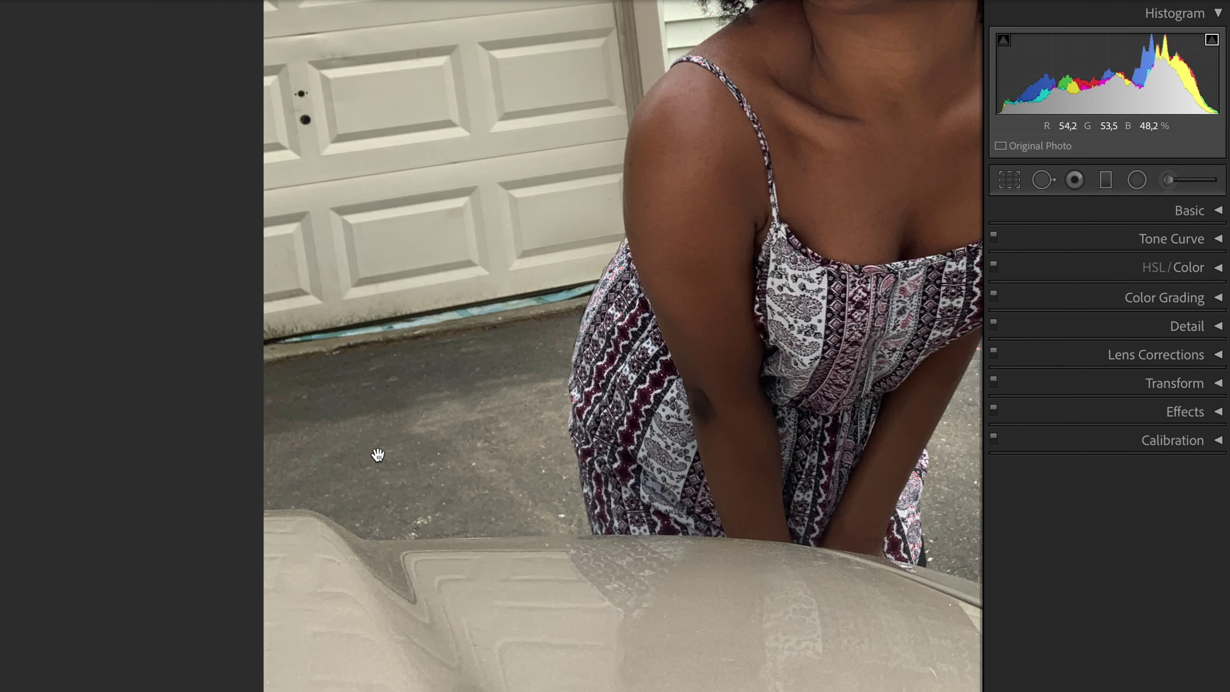
left_click(378, 454)
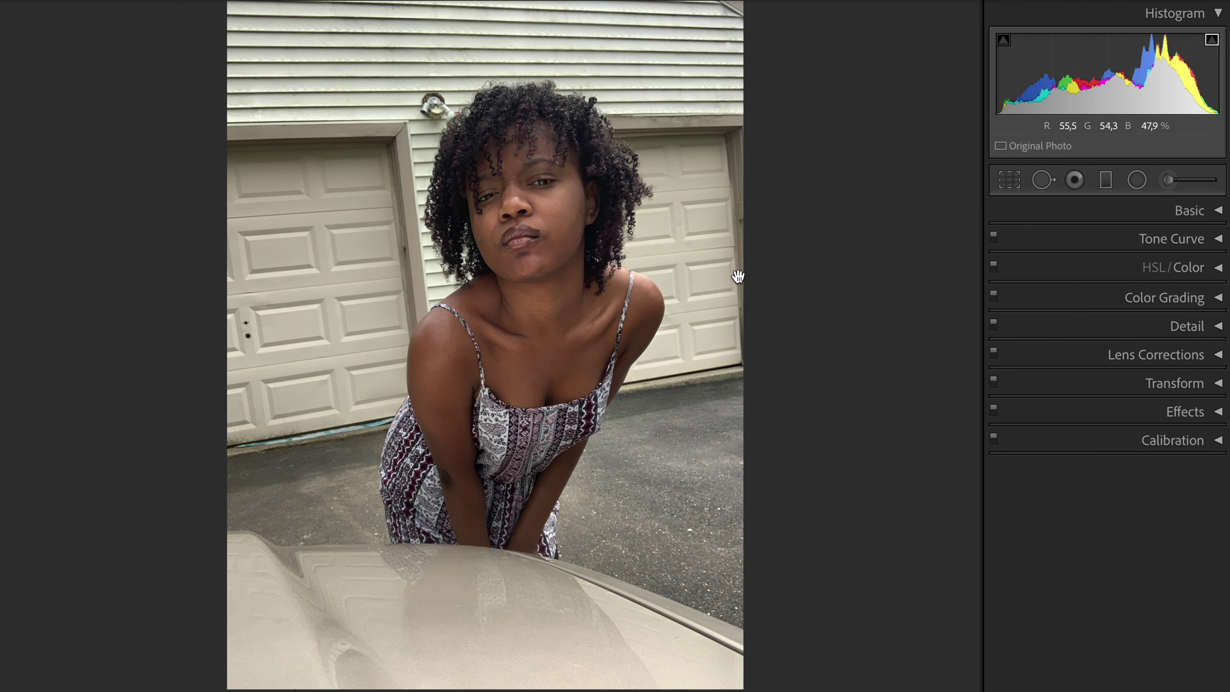
Step: Compare the original and the fully retouched photo side by side
key("y")
left_click(718, 300)
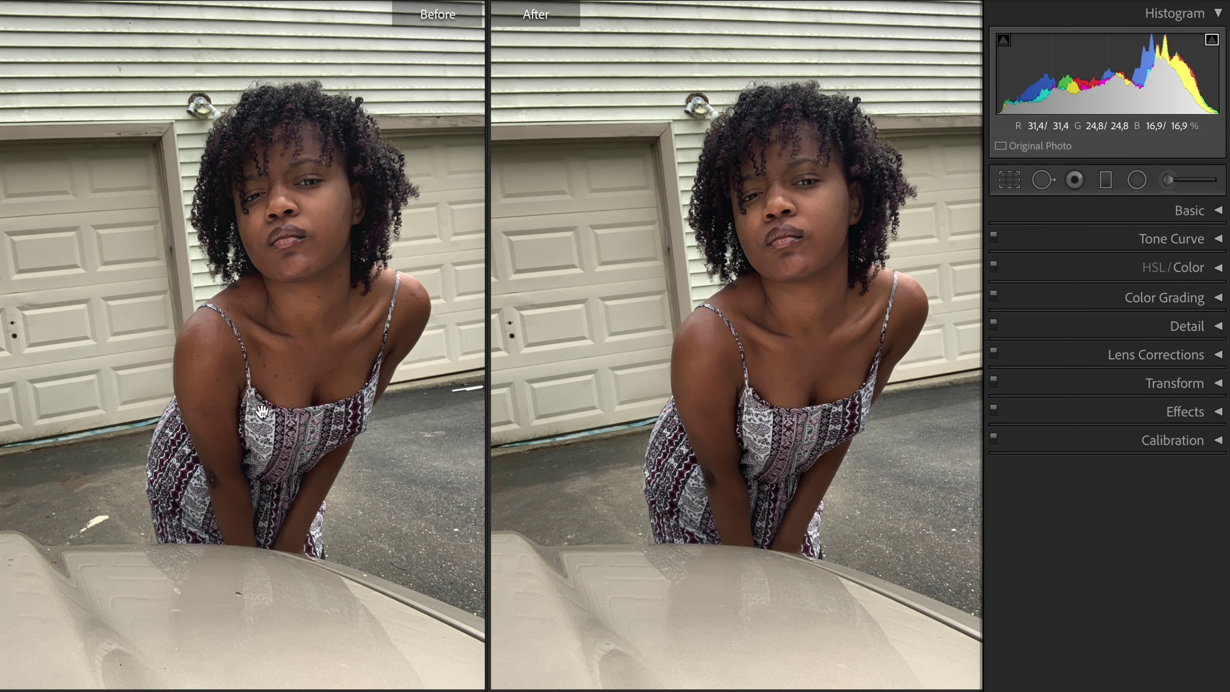
left_click(457, 385)
key("y")
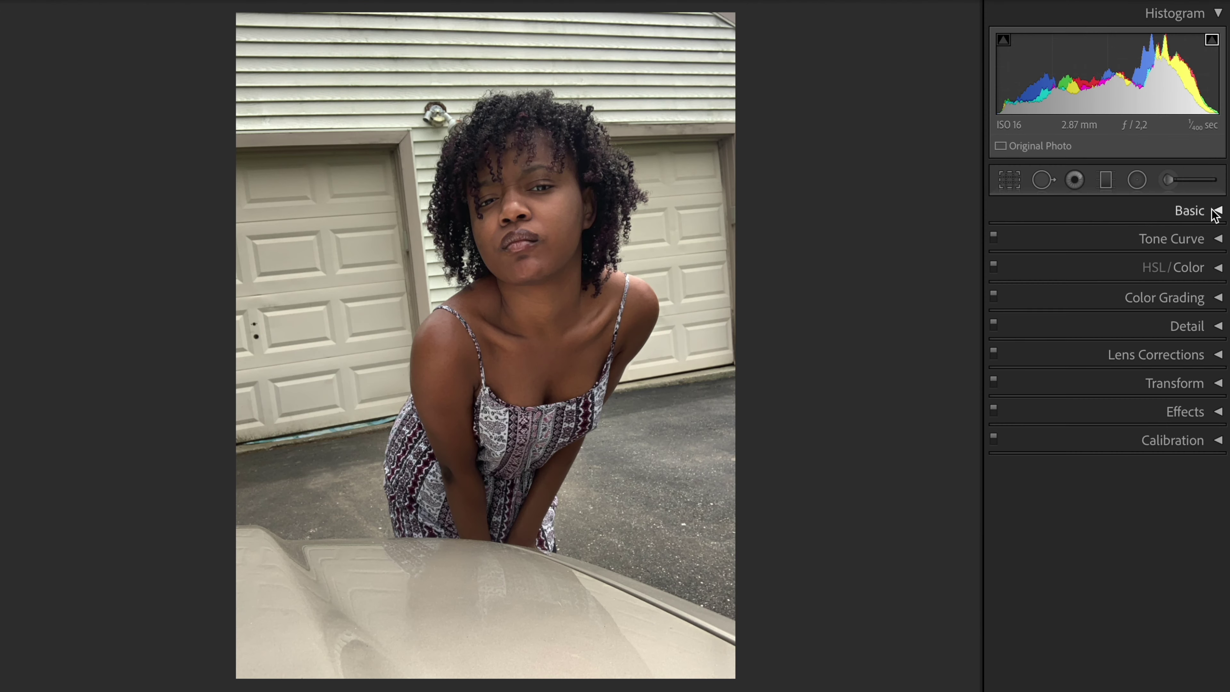
Step: Set Highlights to −6, Shadows to +36, Whites to −100, Blacks to −6, Texture to −3, Clarity to −5 and Dehaze to +6
left_click(1214, 211)
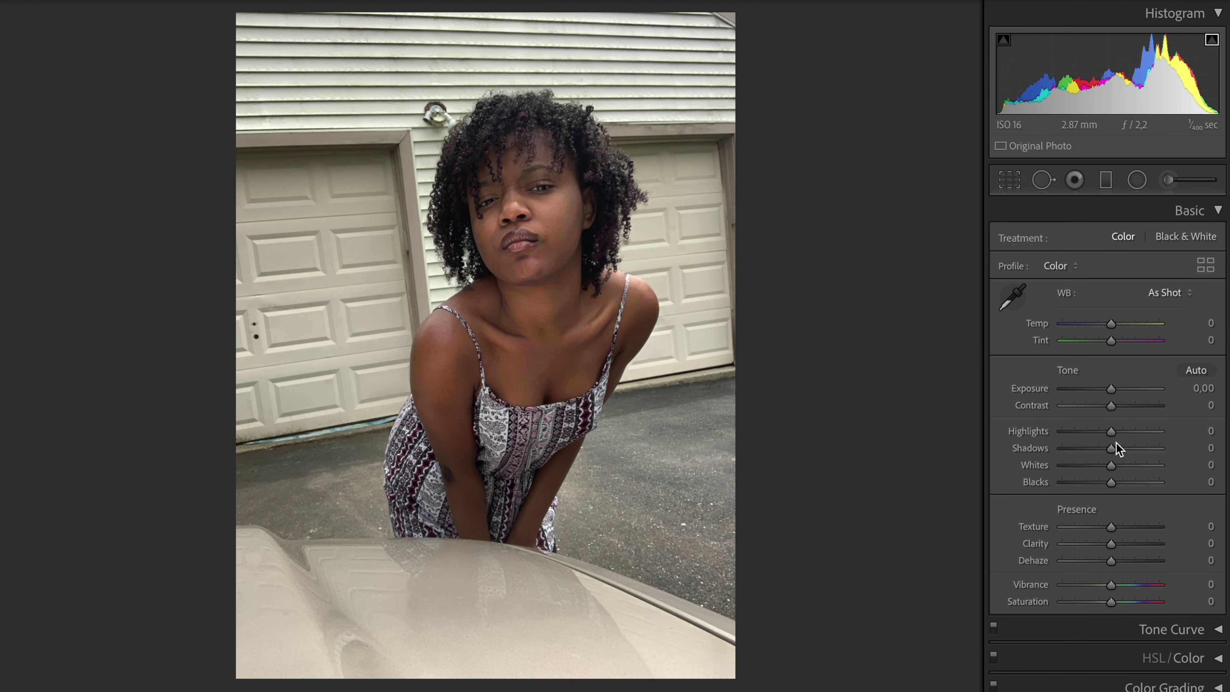
left_click_drag(1111, 431, 1049, 465)
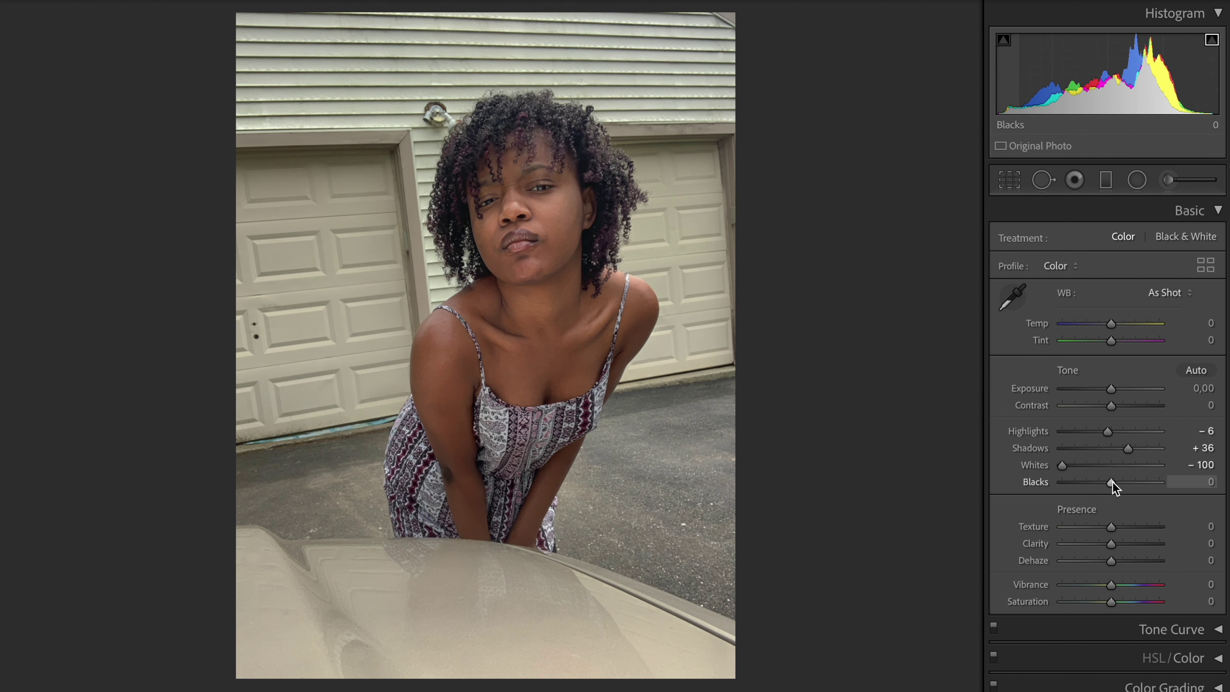
left_click_drag(1112, 484, 1109, 484)
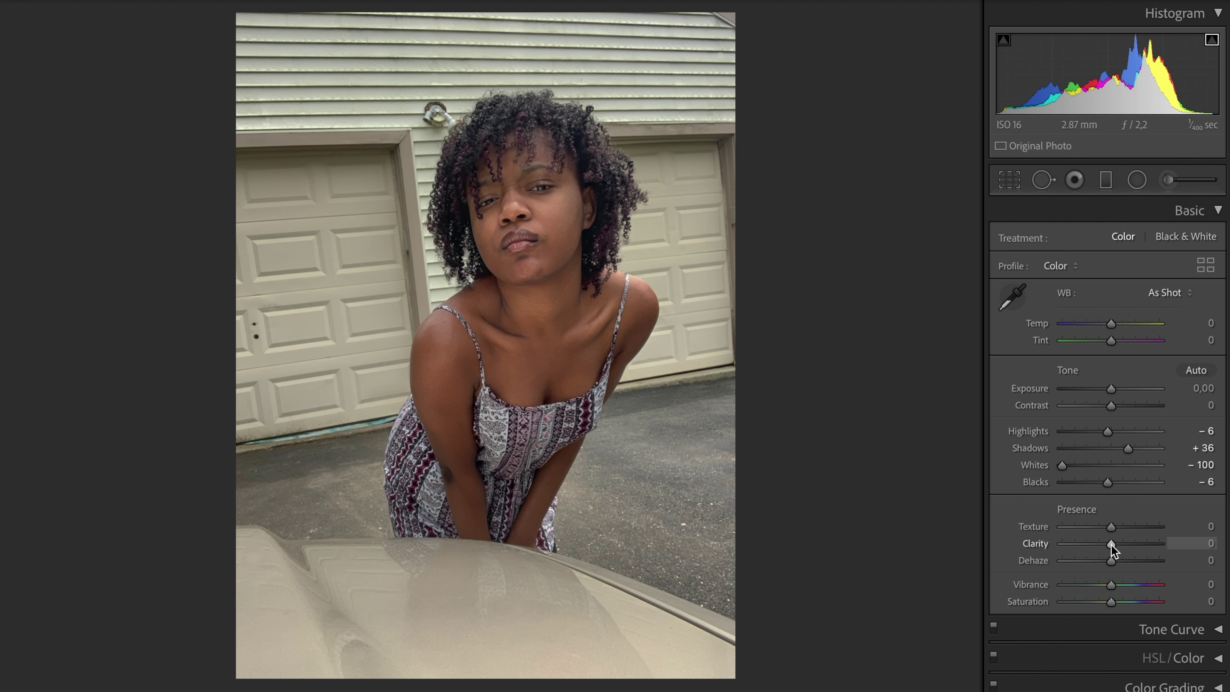
mouse_move(1110, 544)
left_mouse_down()
mouse_move(1109, 527)
mouse_move(1114, 562)
left_mouse_up()
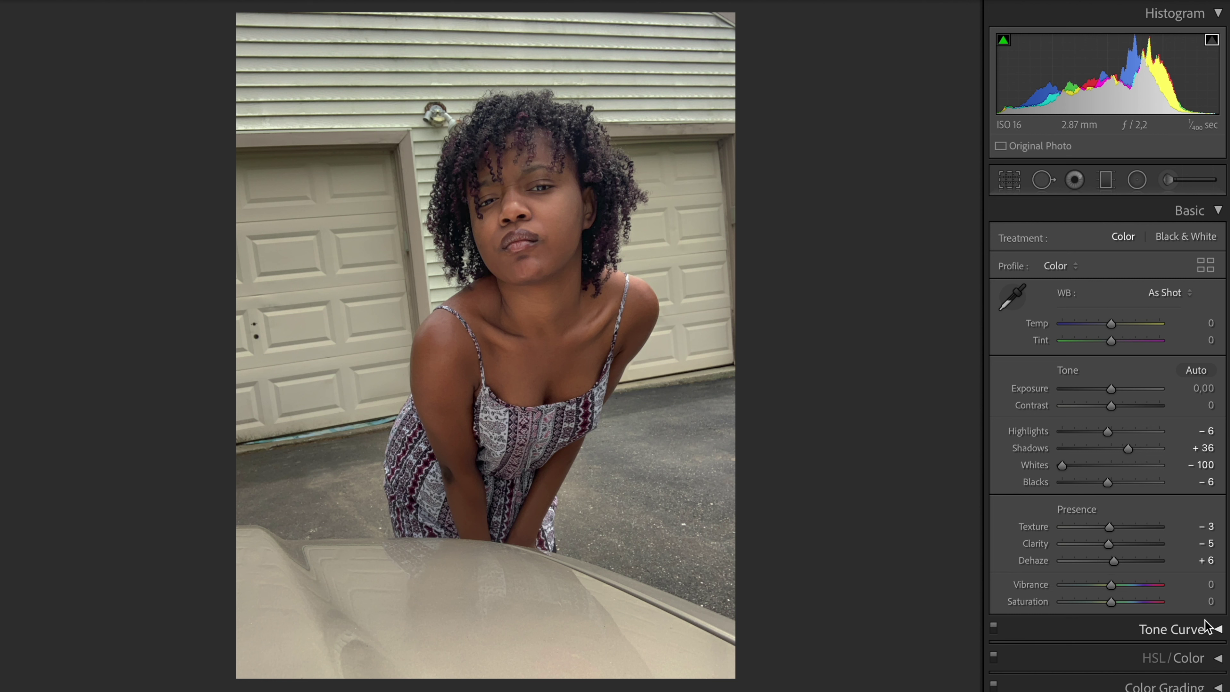
left_click(1217, 211)
Step: Lift the tone curve's black point to output 14 and add a shadow point at input 60, output 55
left_click(1217, 239)
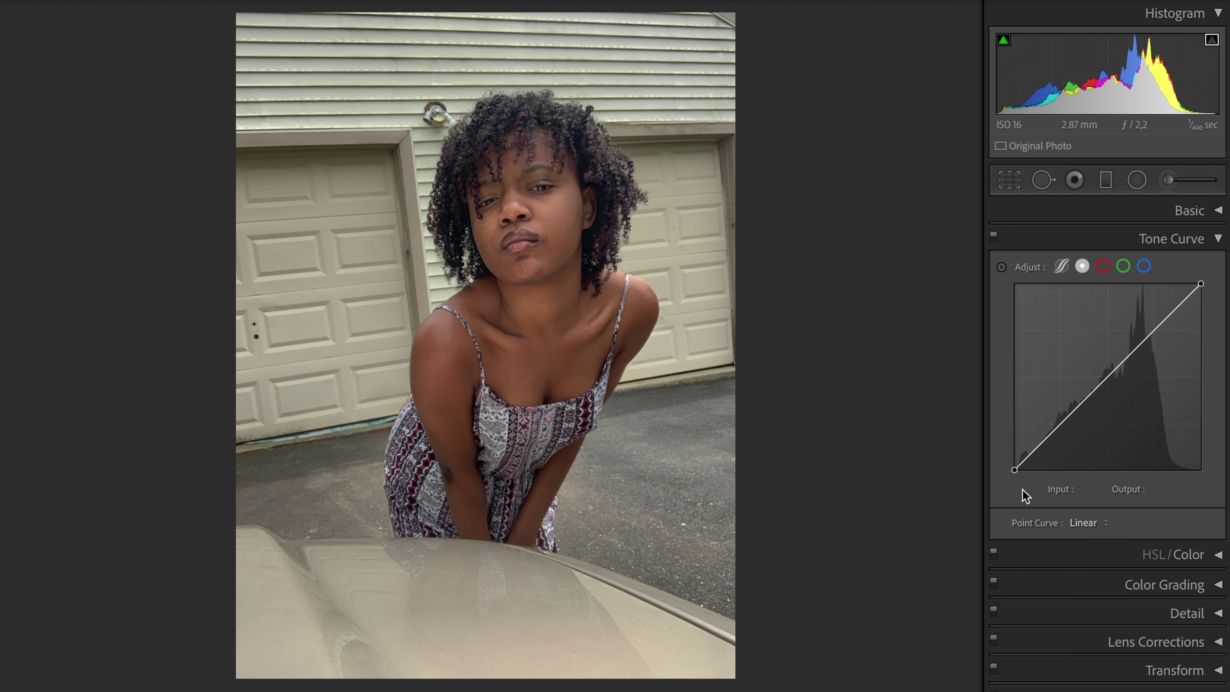
left_click_drag(1014, 468, 1012, 462)
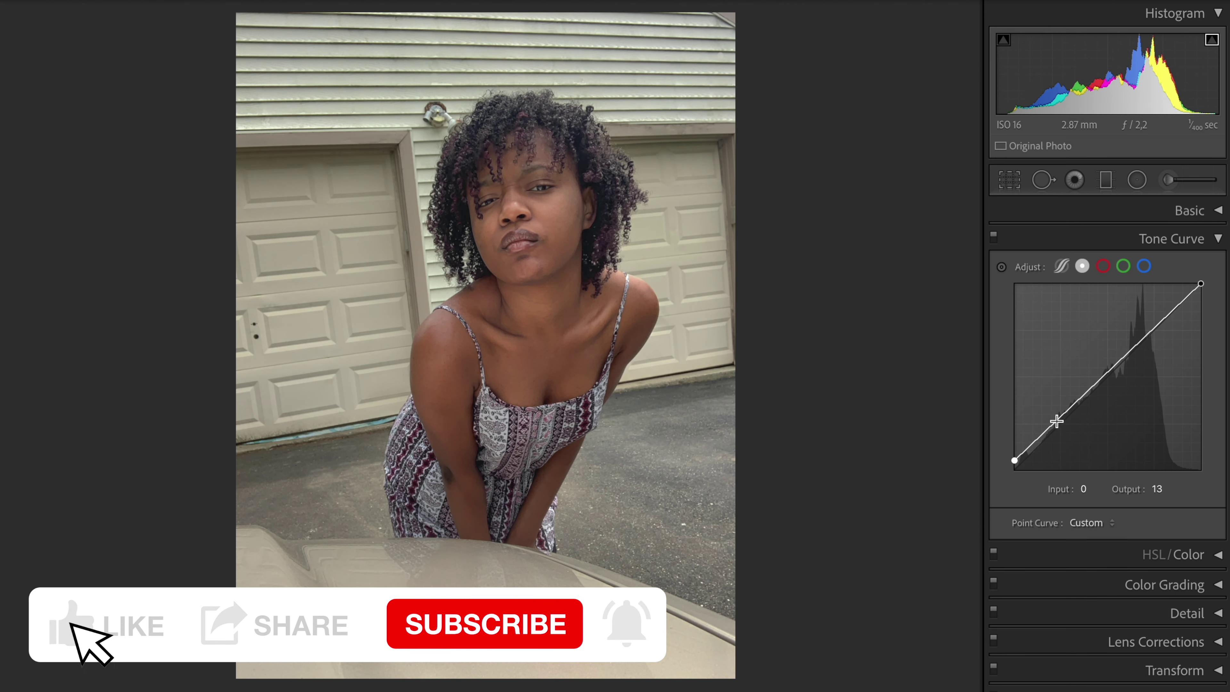
left_click_drag(1057, 421, 1058, 431)
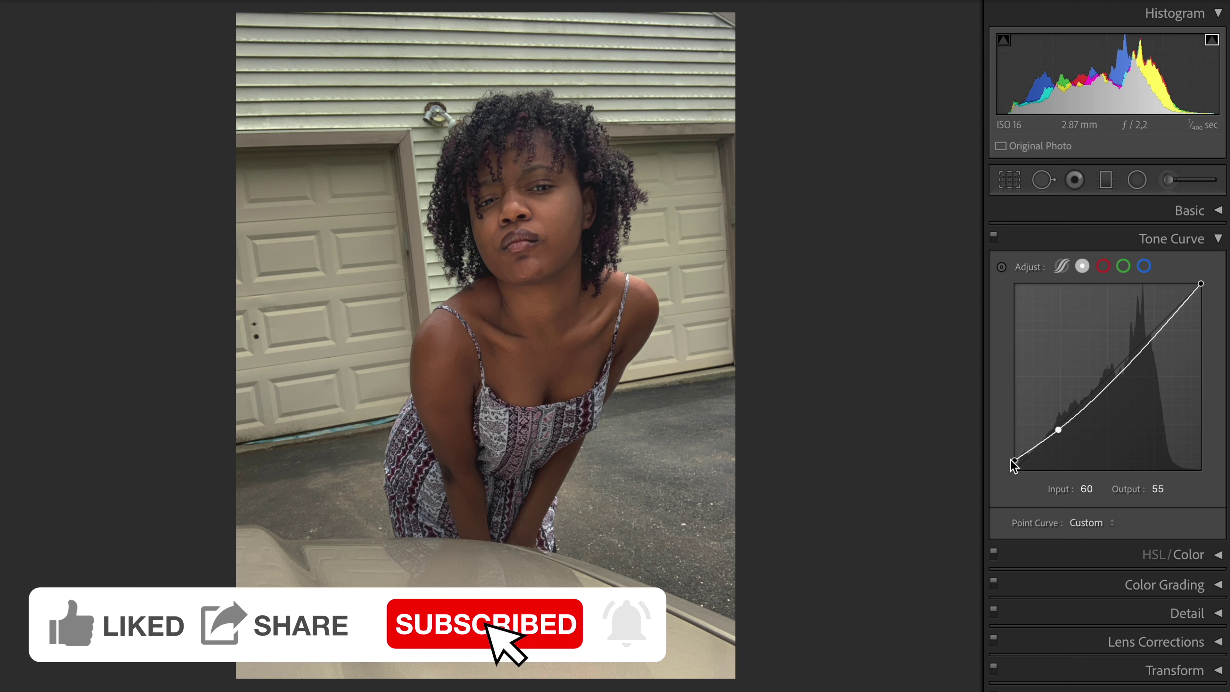
left_click_drag(1014, 461, 1014, 459)
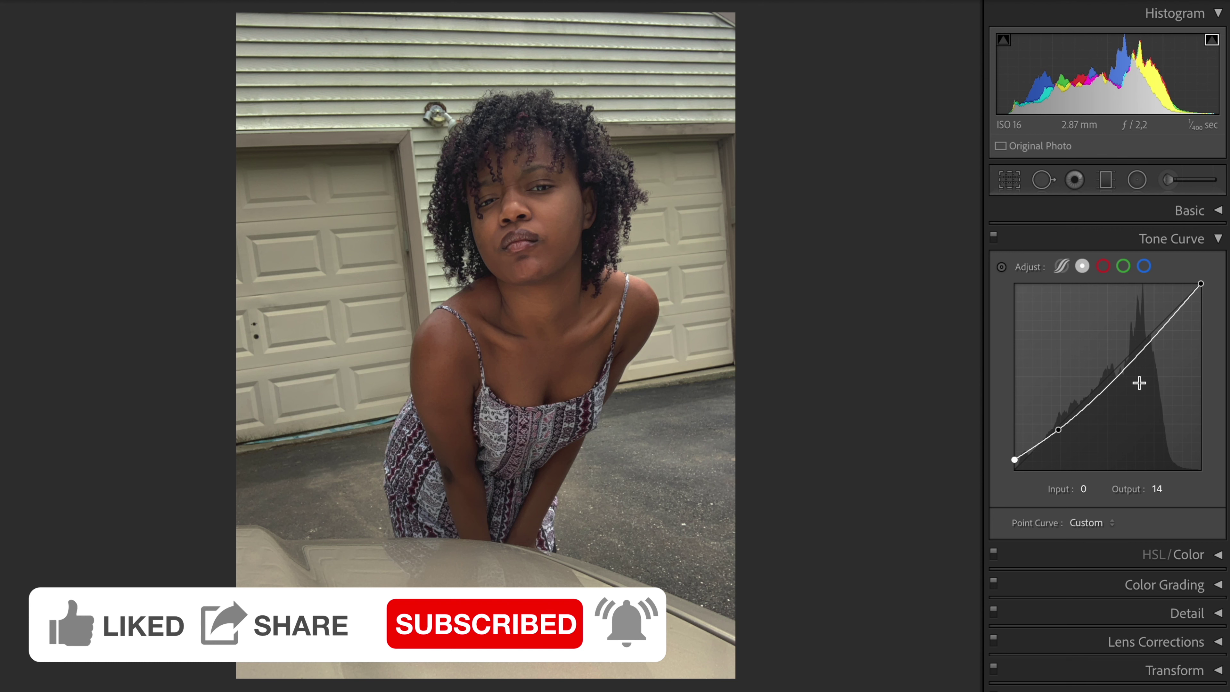
Step: Add tone curve points at 122/111 and 191/191, lower the white point to output 249 and raise the black point to about 19
left_click_drag(1106, 387, 1103, 389)
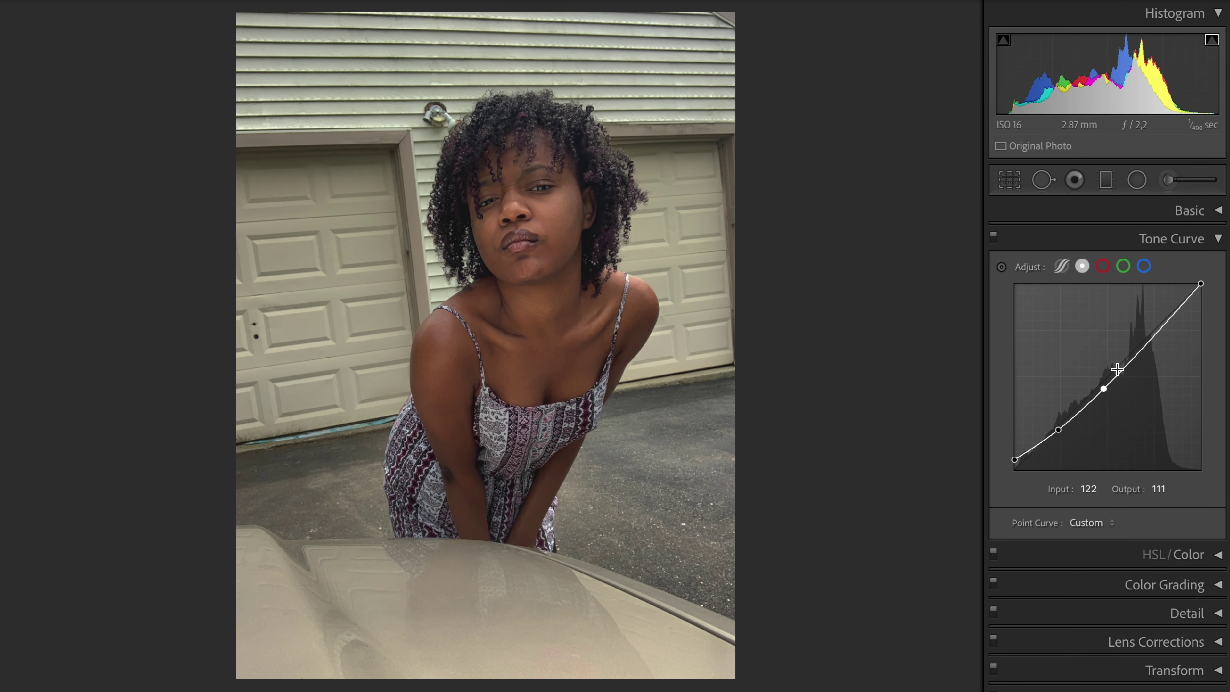
left_click_drag(1156, 344, 1154, 331)
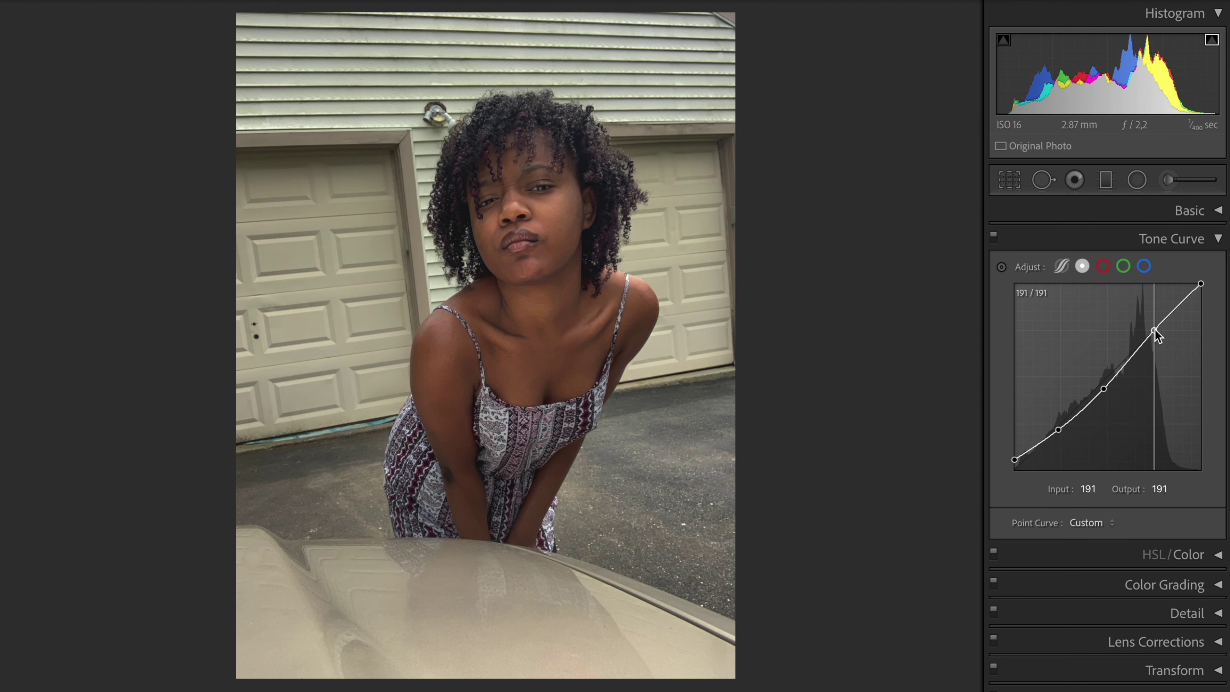
left_click_drag(1201, 285, 1201, 290)
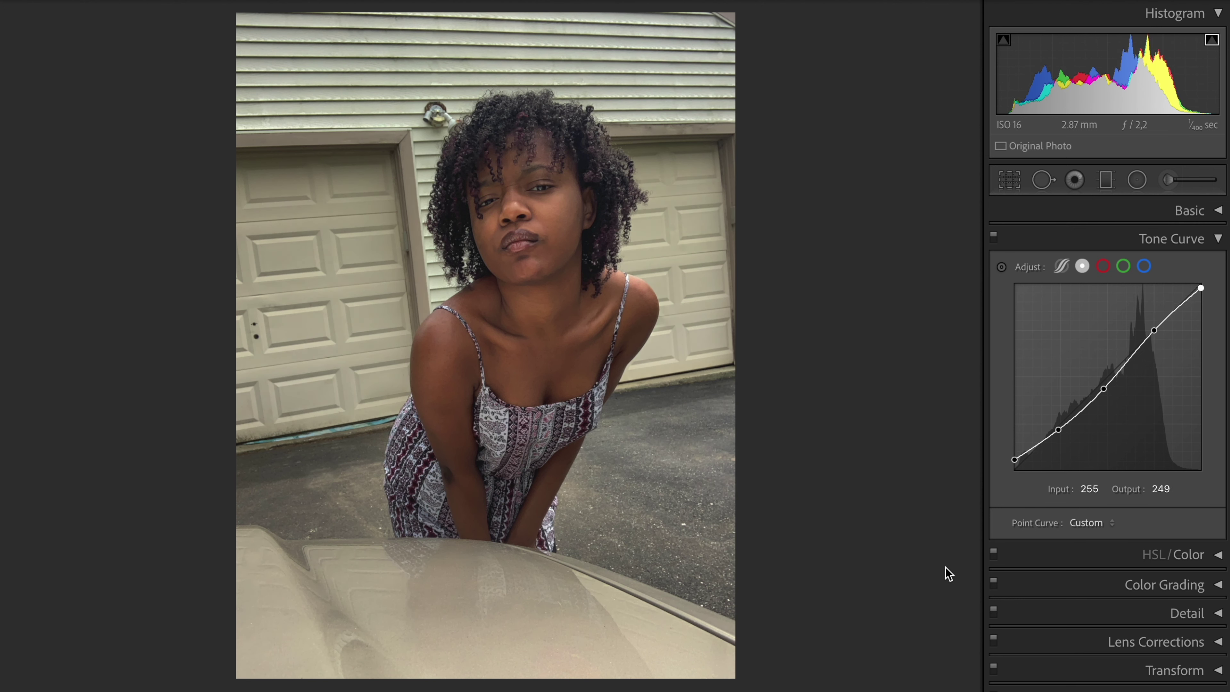
left_click_drag(1015, 462, 1013, 457)
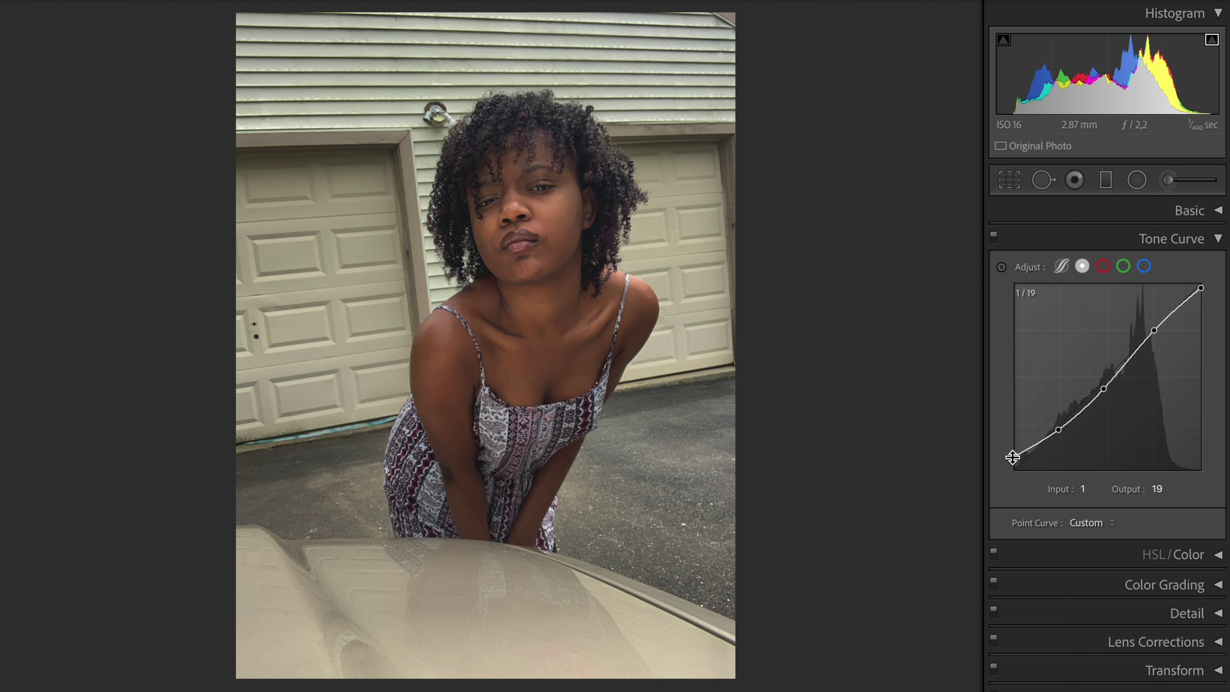
Step: Compare the photo with the tone curve adjustment switched off and on
left_click(993, 238)
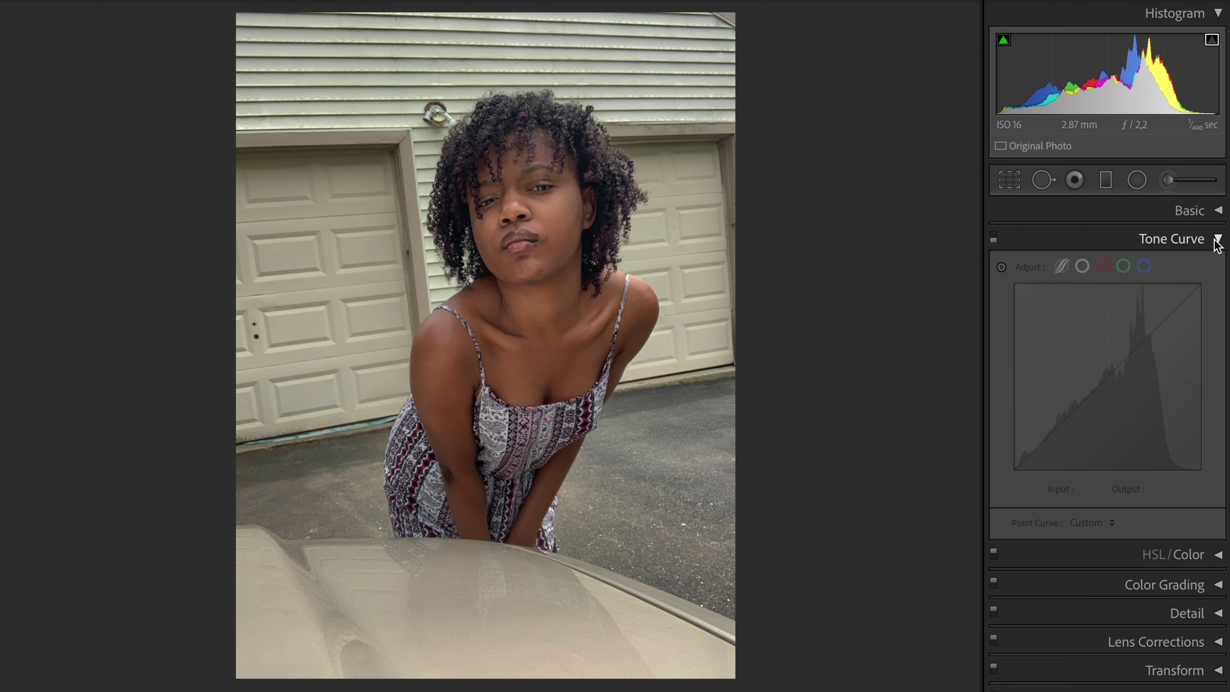
left_click(1217, 239)
left_click(993, 238)
Step: Adjust the Red luminance, and set Yellow to Hue −55, Saturation −100 and Luminance +100 in the color mixer
left_click(1217, 268)
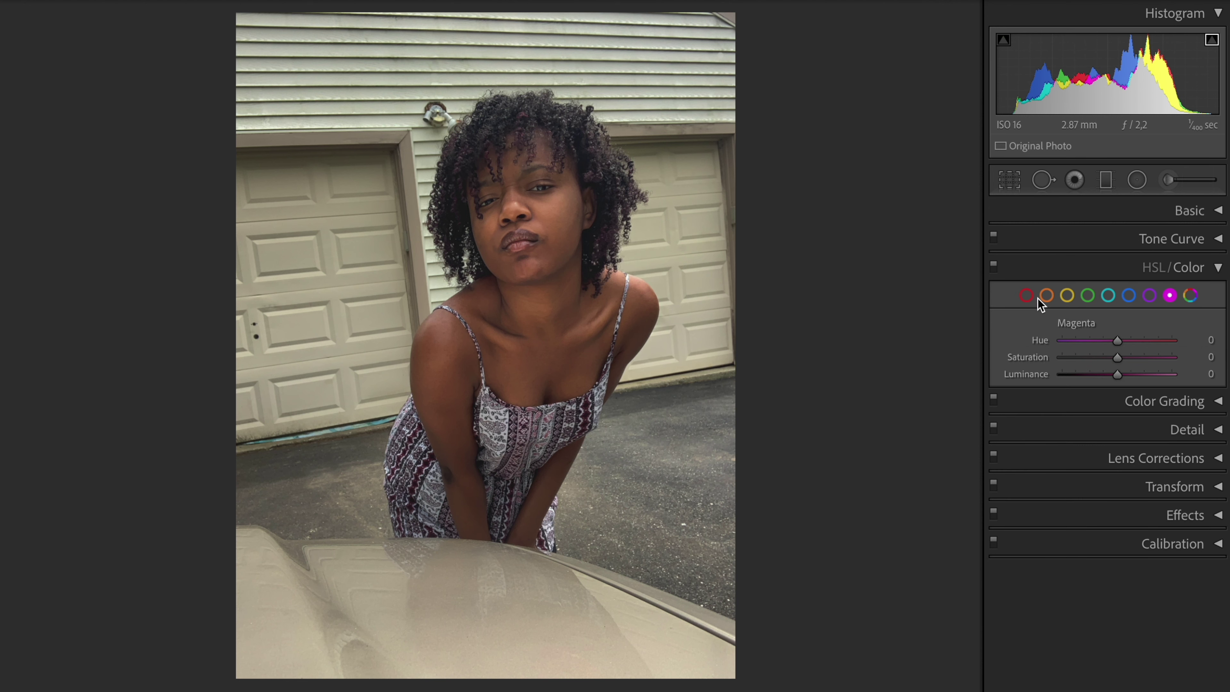
left_click(1028, 296)
left_click(1115, 374)
left_click_drag(1116, 374, 1179, 377)
left_click(1050, 296)
left_click(1067, 296)
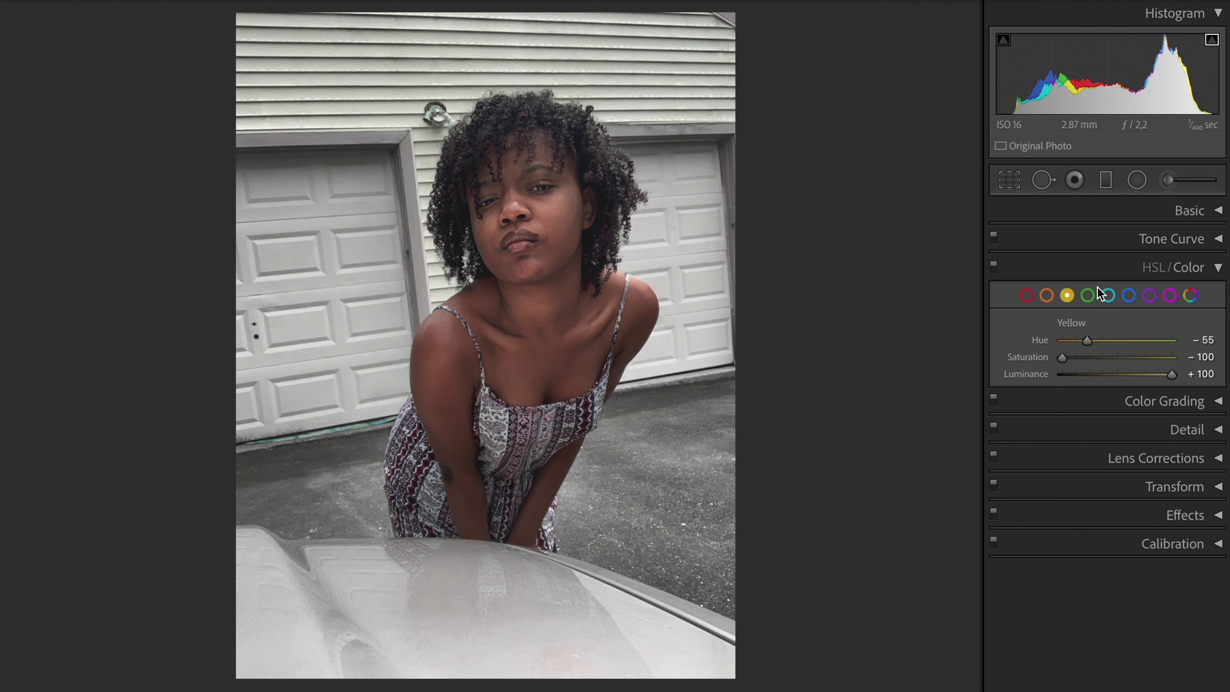
Step: Set Green to Hue −80, Saturation −100, Luminance +78, and Aqua to Hue −100, Saturation −100, Luminance −49
left_click(1087, 295)
left_click_drag(1108, 340, 1024, 360)
left_click_drag(1117, 374, 1159, 375)
left_click(1108, 296)
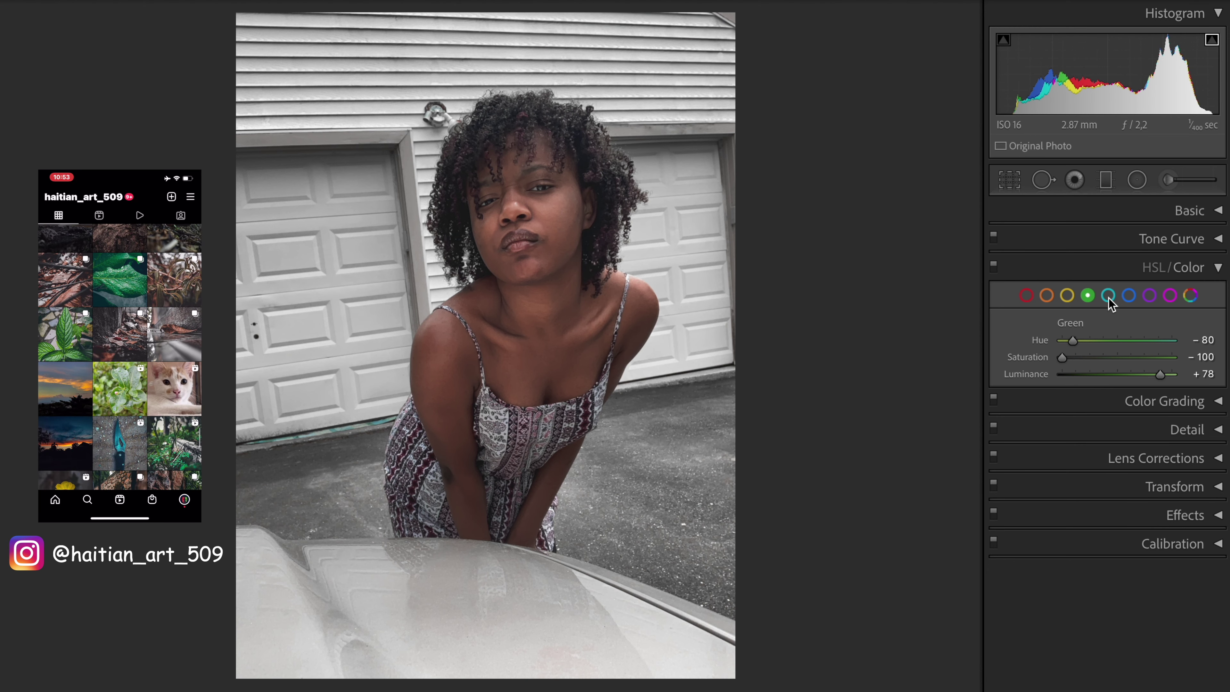
left_click_drag(1116, 340, 1087, 378)
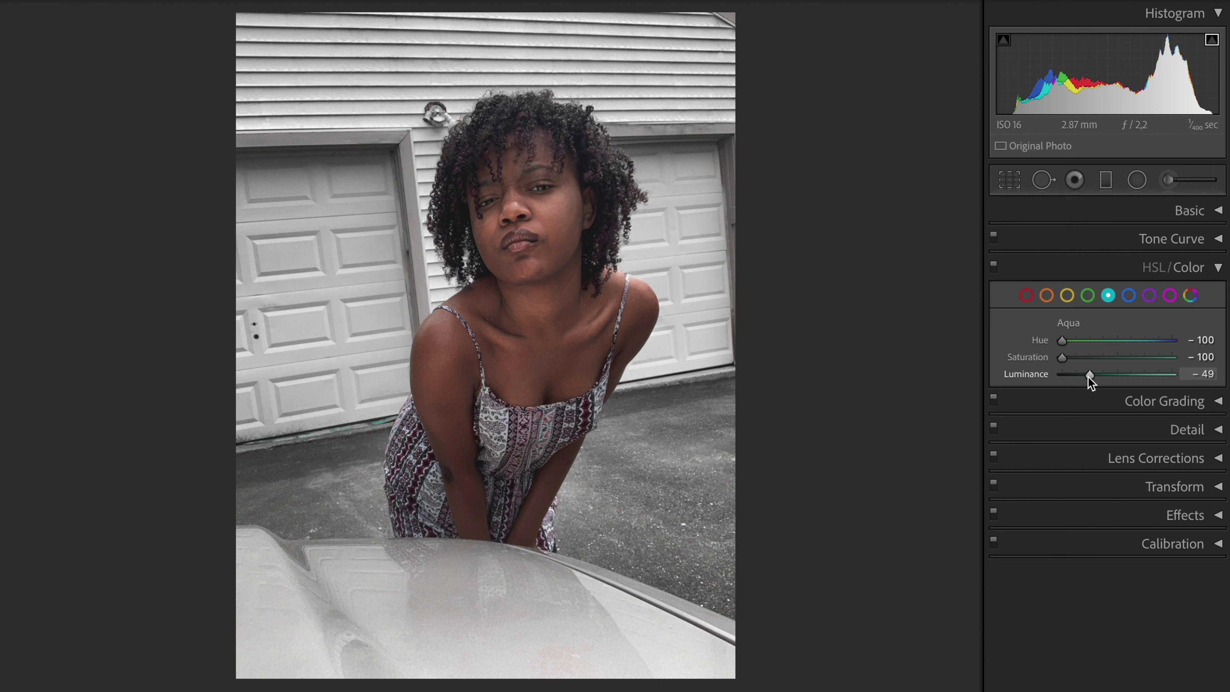
Step: Set Blue to Hue +100 and Saturation −87, and raise the Blue luminance
left_click(1128, 300)
left_click_drag(1117, 340, 1068, 357)
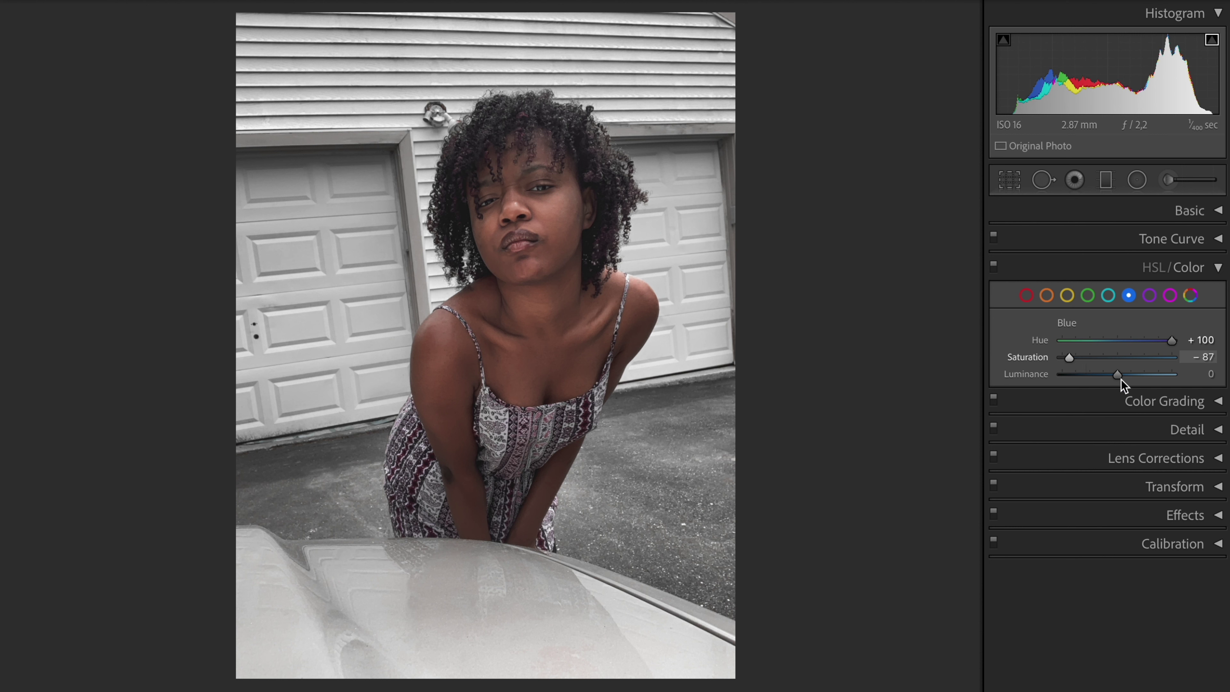
left_click_drag(1140, 376, 1155, 376)
Step: Adjust the Purple color range, and set Magenta to Hue +18, Saturation −34 and Luminance −43
left_click(1149, 296)
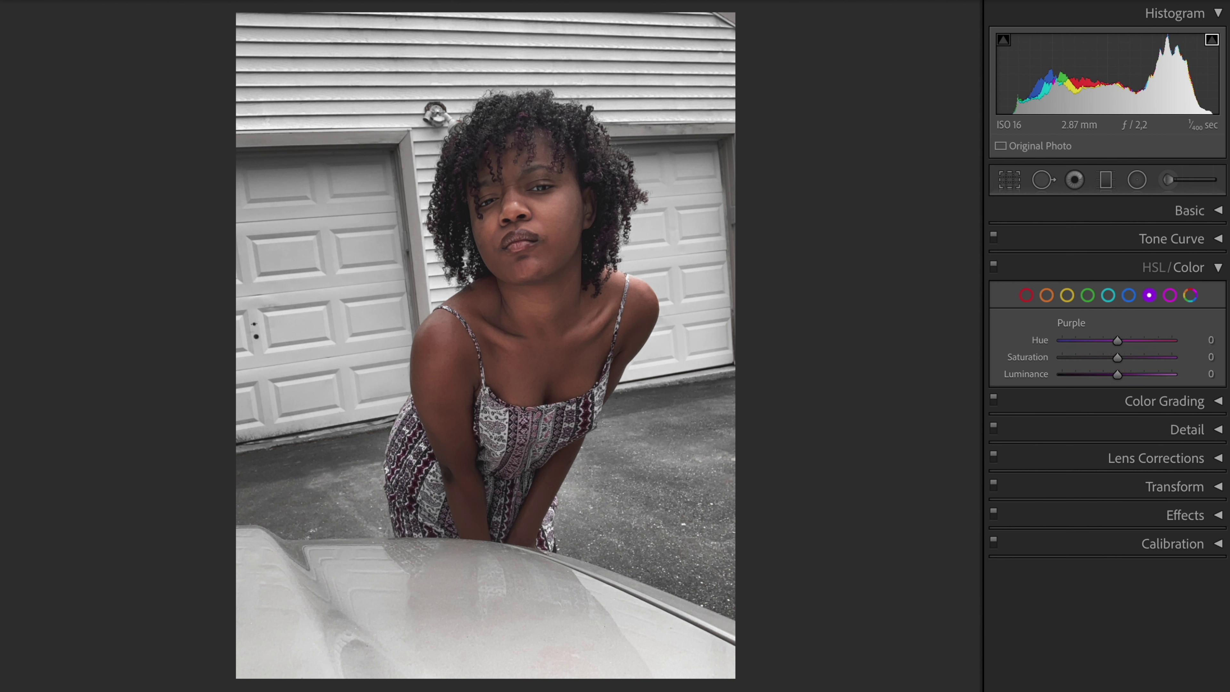
left_click_drag(1117, 340, 1094, 376)
left_click(1168, 299)
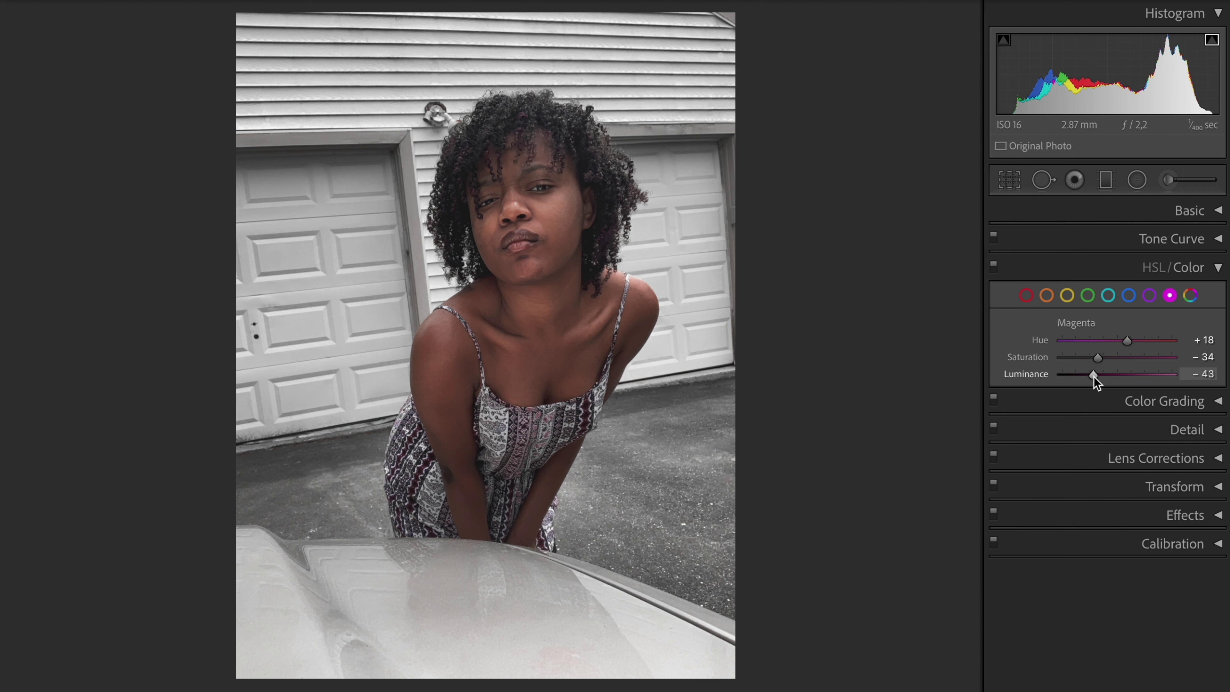
left_click(1217, 211)
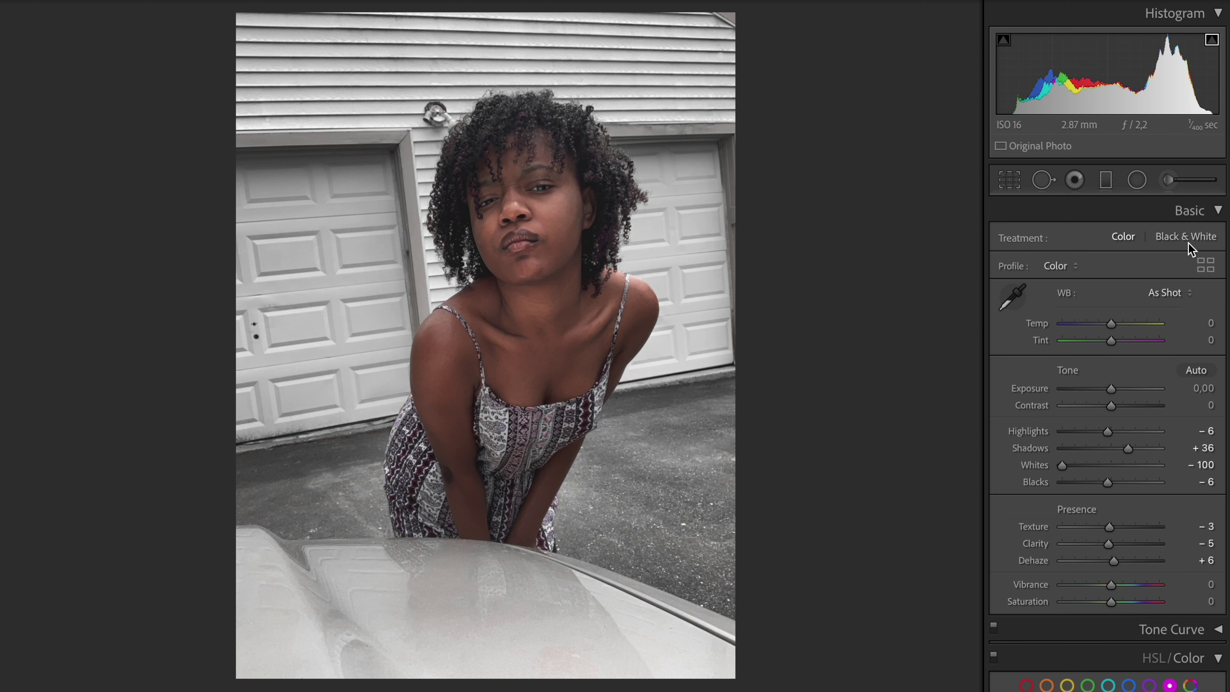